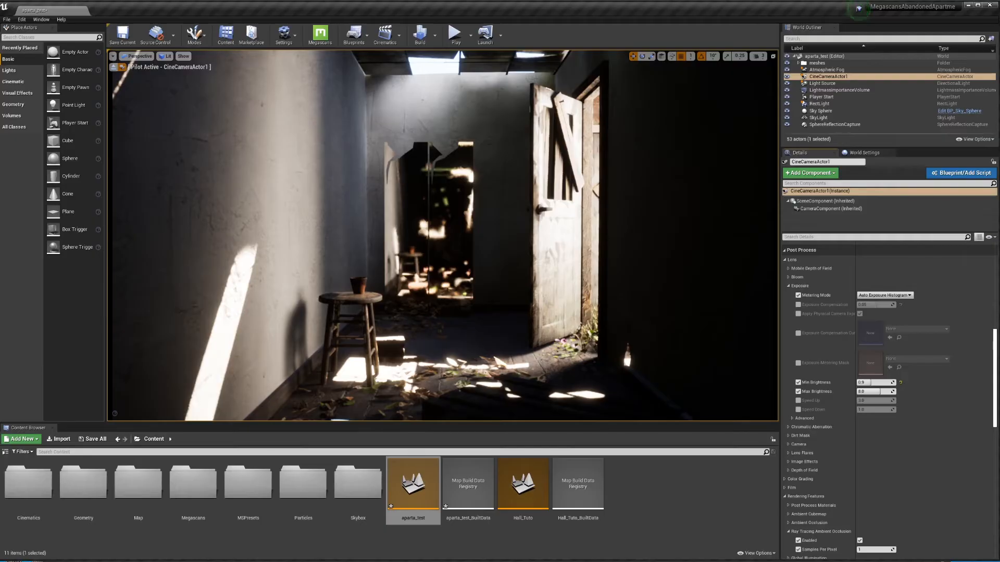
{"action": "left_click", "coordinate": [858, 8]}
{"action": "left_click", "coordinate": [859, 7]}
Open the project settings and look through the Engine Rendering section down to its lighting options.
{"action": "left_click", "coordinate": [295, 40]}
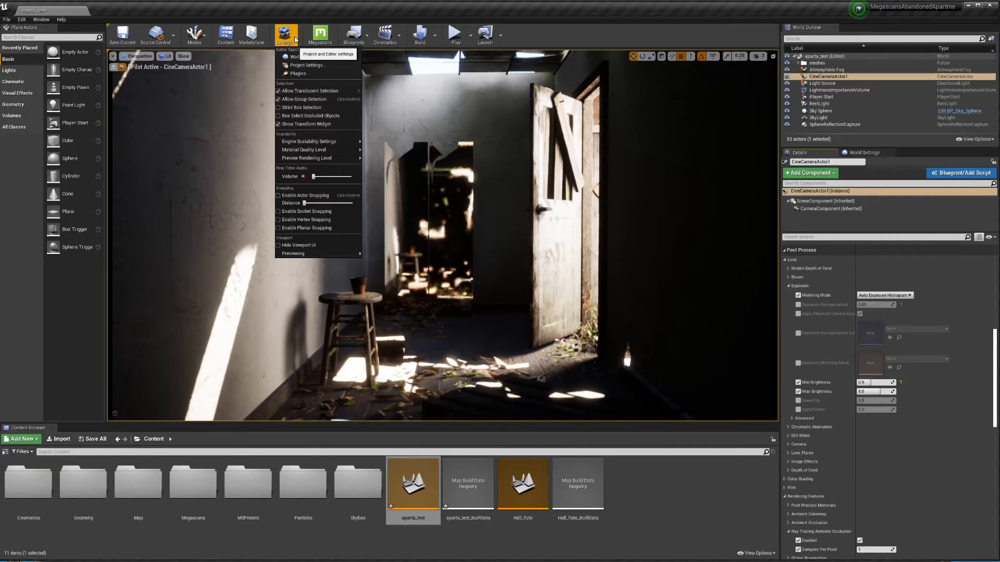
{"action": "left_click", "coordinate": [306, 66]}
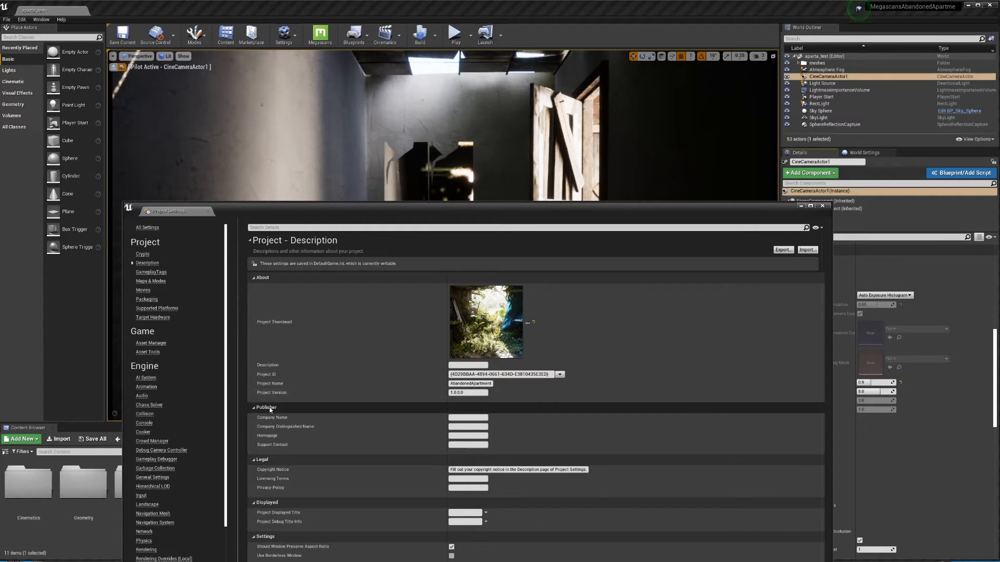
{"action": "scroll", "coordinate": [209, 495], "scroll_direction": "down", "scroll_amount": 5}
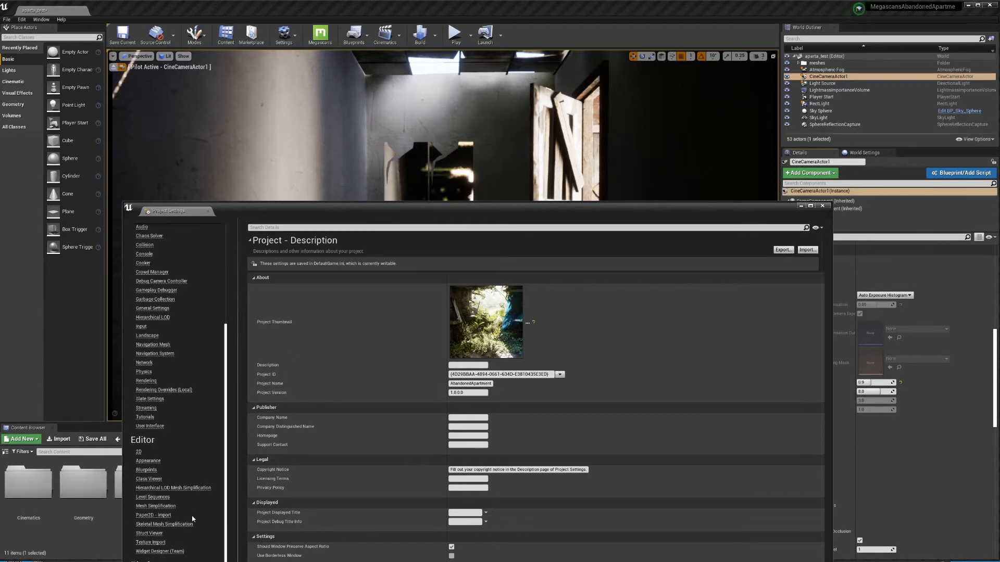
{"action": "scroll", "coordinate": [197, 490], "scroll_direction": "up", "scroll_amount": 2}
{"action": "left_click", "coordinate": [155, 382]}
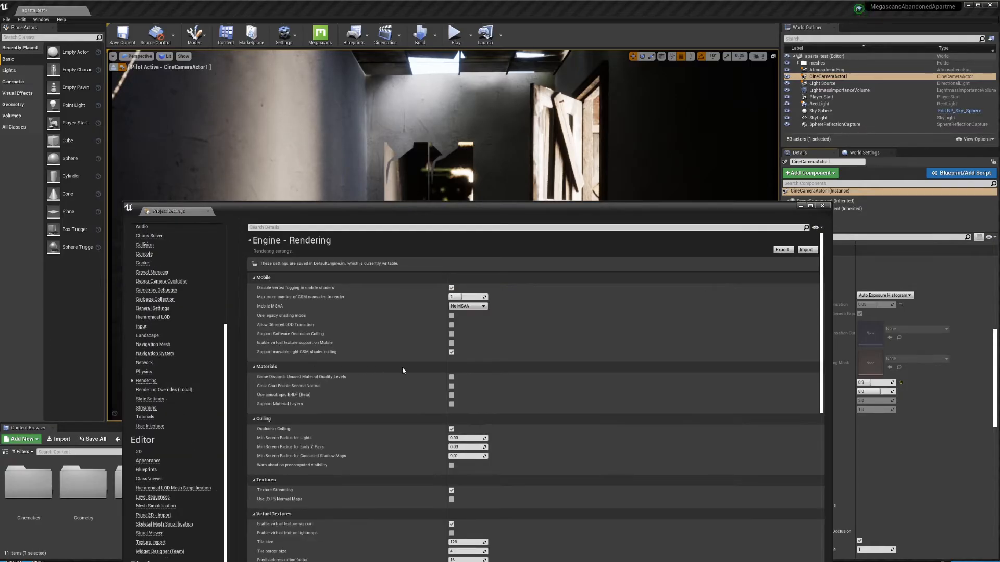
{"action": "scroll", "coordinate": [451, 479], "scroll_direction": "down", "scroll_amount": 15}
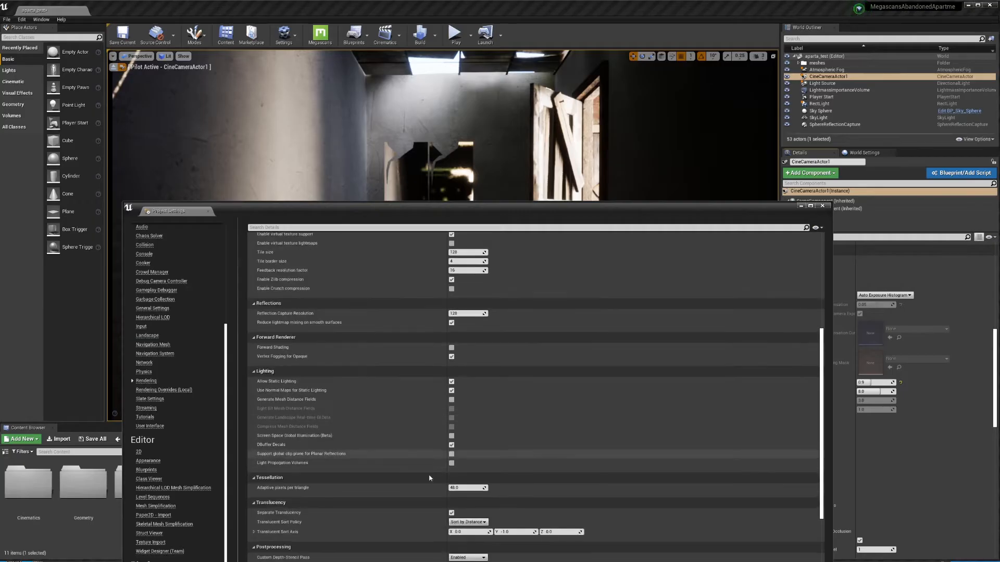
Search the project settings for "ray" to check Ray Tracing, and check the Default RHI in the Windows platform settings.
{"action": "left_click", "coordinate": [381, 228]}
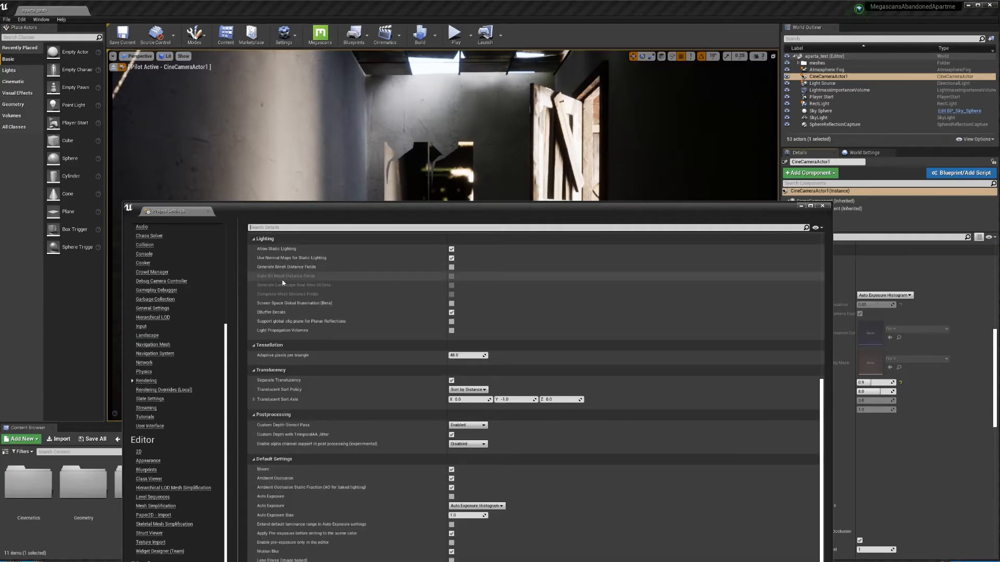
{"action": "type", "text": "ray"}
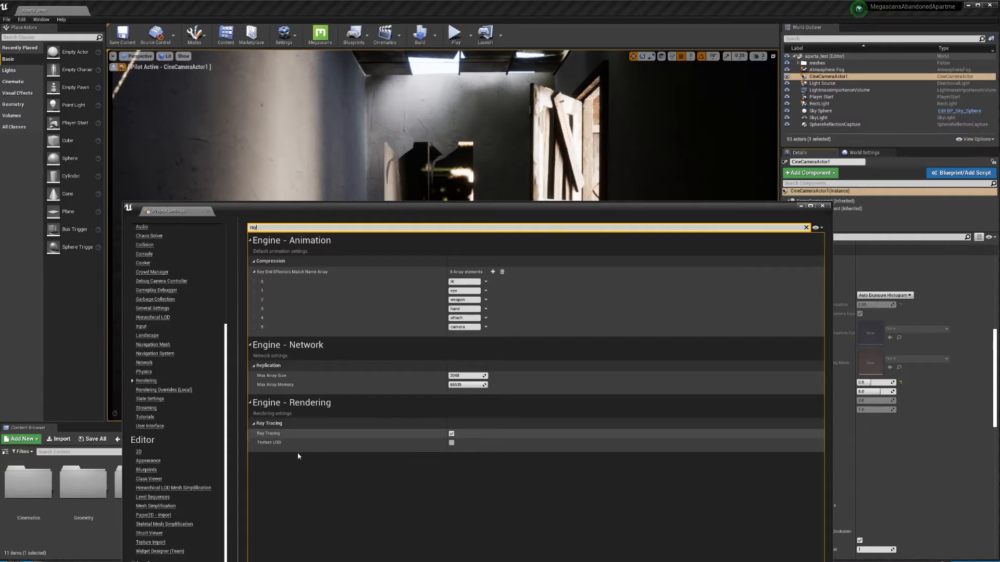
{"action": "scroll", "coordinate": [199, 542], "scroll_direction": "down", "scroll_amount": 2}
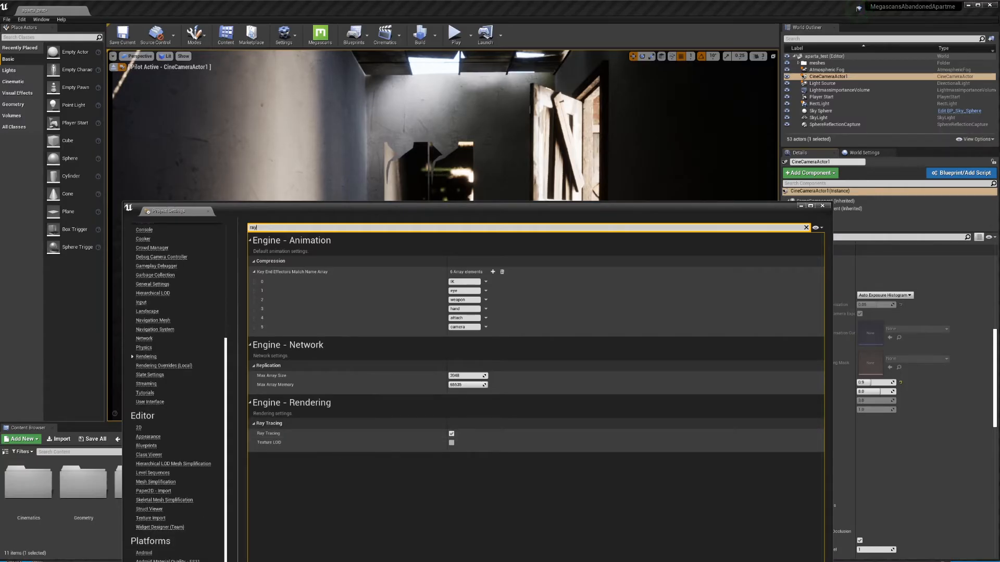
{"action": "key", "text": "Escape"}
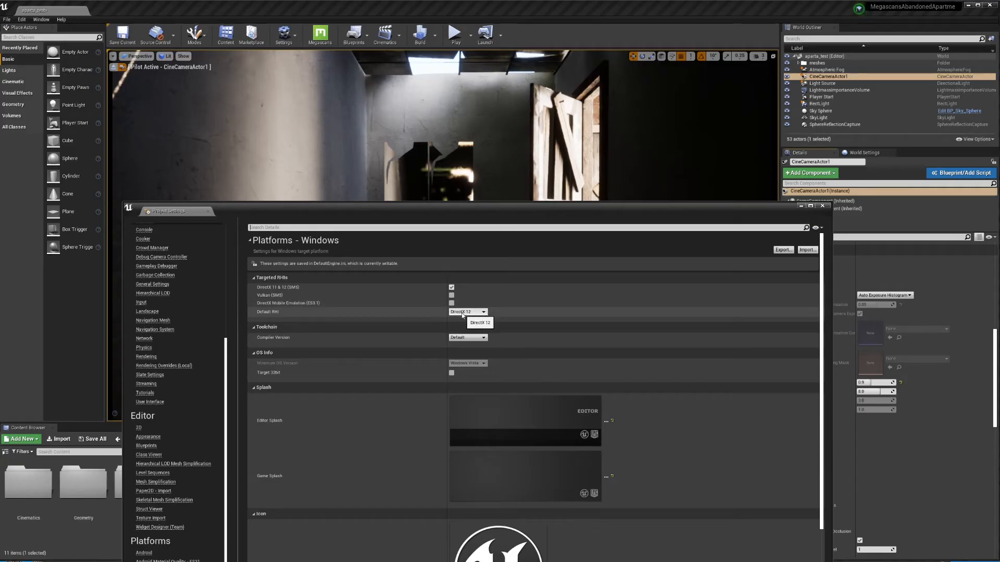
{"action": "left_click", "coordinate": [823, 206]}
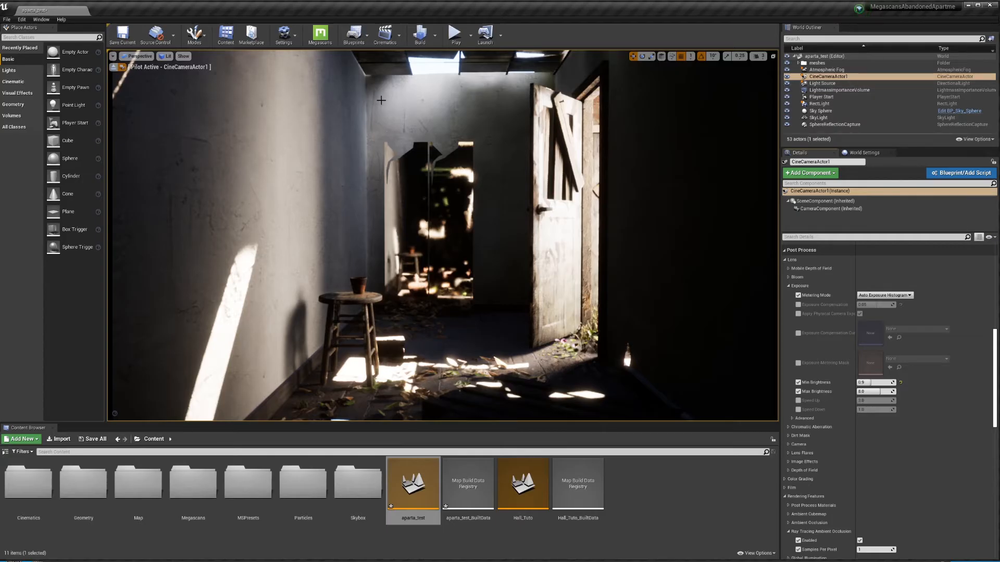
Hide and show the Light Source and the RectLight in turn to compare their effect on the scene.
{"action": "left_click", "coordinate": [822, 83]}
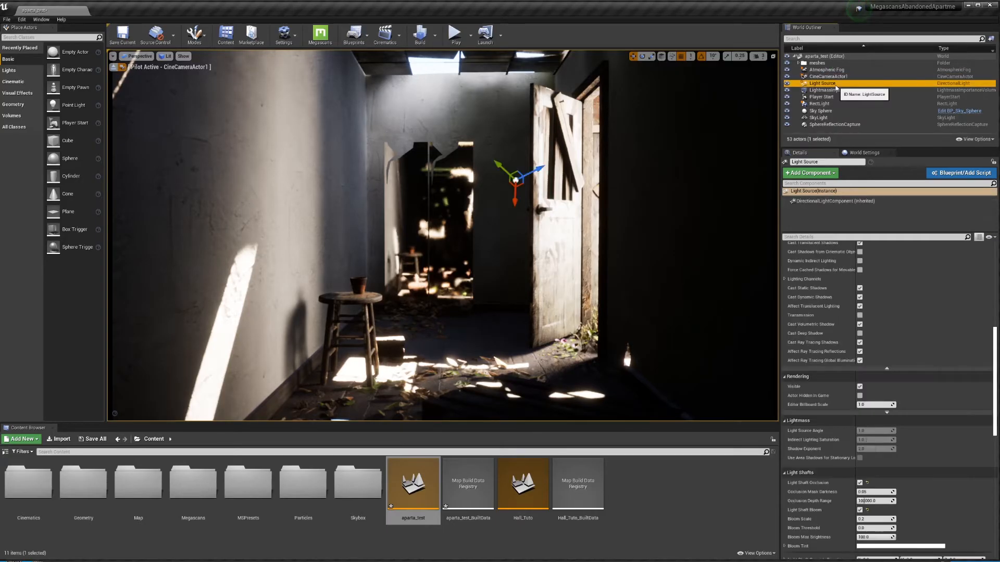
{"action": "left_click", "coordinate": [786, 85]}
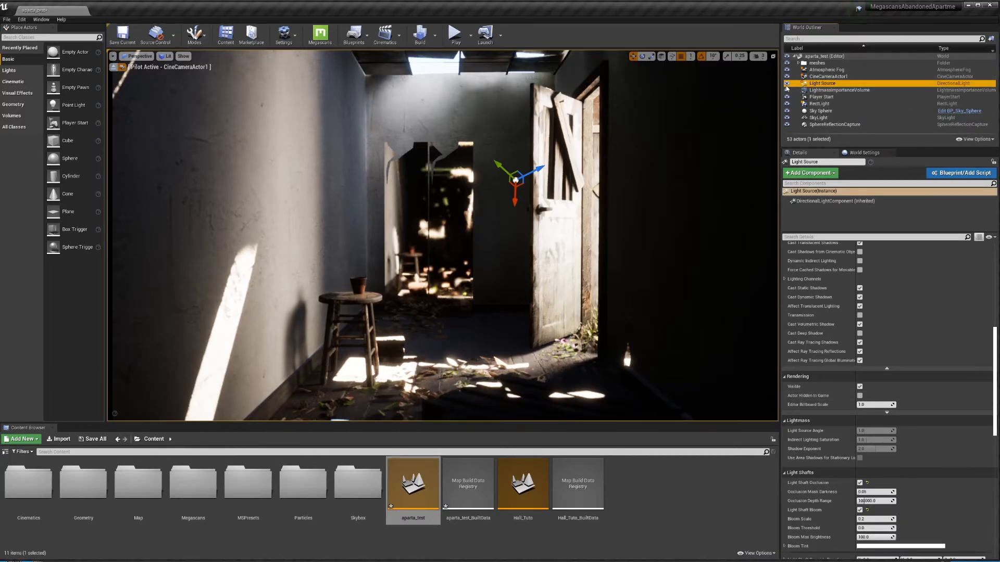
{"action": "left_click", "coordinate": [787, 85]}
{"action": "left_click", "coordinate": [815, 104]}
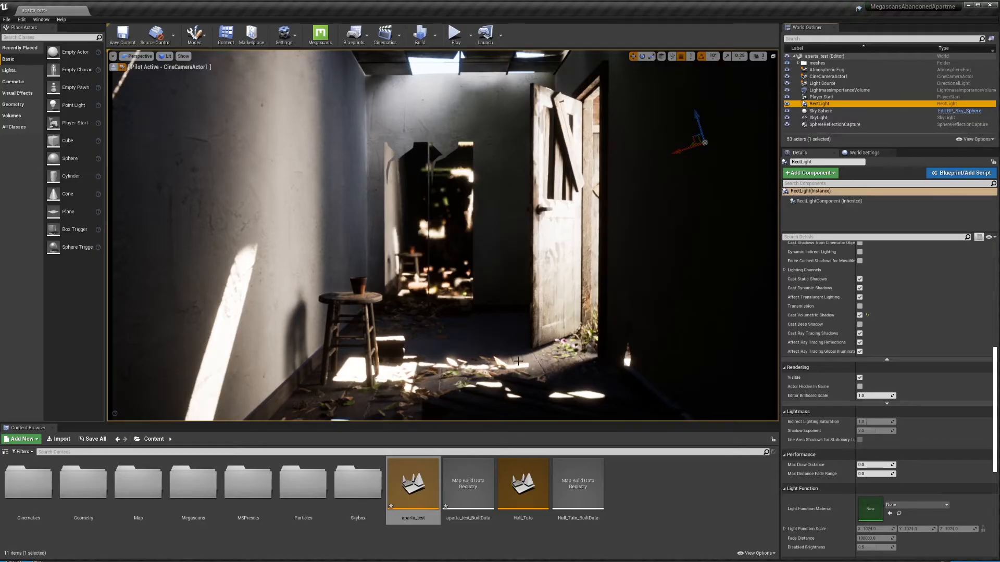
{"action": "left_click", "coordinate": [787, 104]}
{"action": "left_click", "coordinate": [787, 104]}
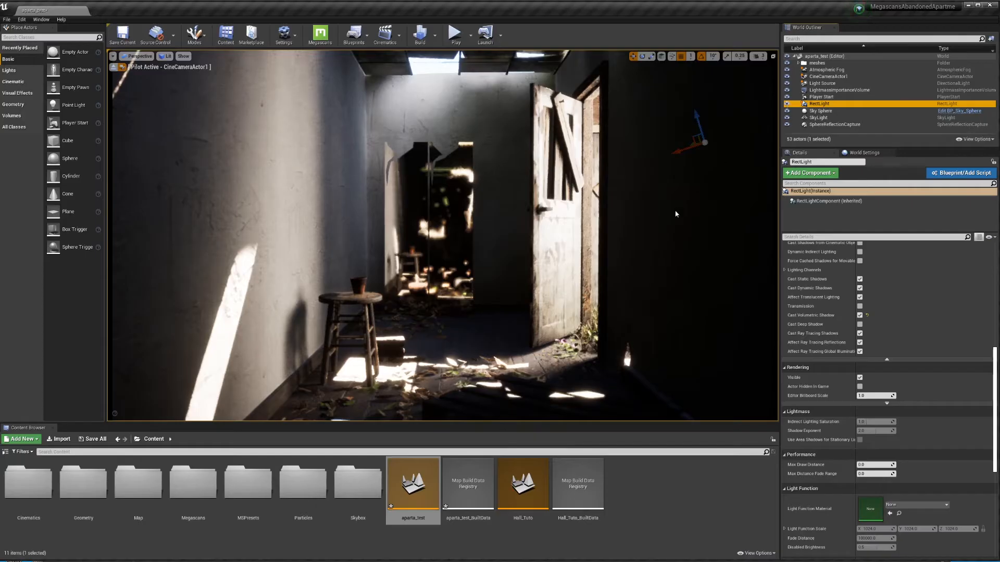
Review the Light Source's ray tracing options and toggle its Cast Ray Tracing Shadows off and back on.
{"action": "left_click", "coordinate": [821, 83]}
{"action": "scroll", "coordinate": [944, 384], "scroll_direction": "up", "scroll_amount": 5}
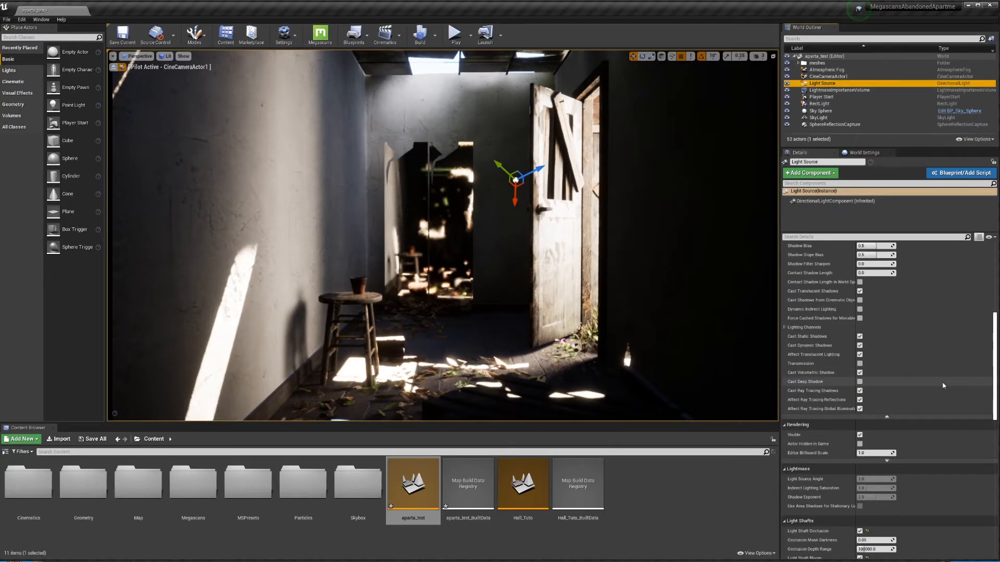
{"action": "left_click_drag", "start_coordinate": [995, 330], "coordinate": [995, 272]}
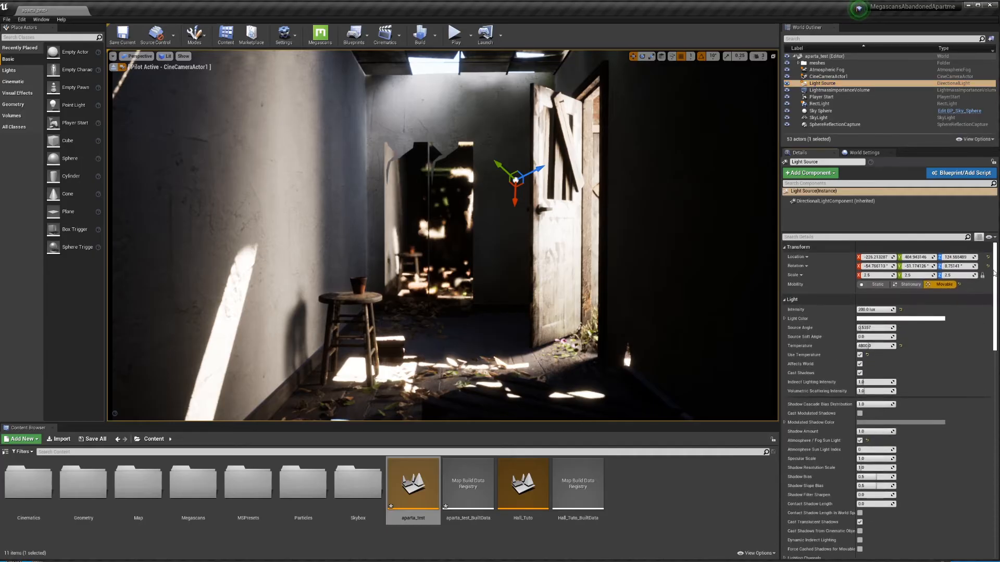
{"action": "scroll", "coordinate": [833, 404], "scroll_direction": "down", "scroll_amount": 10}
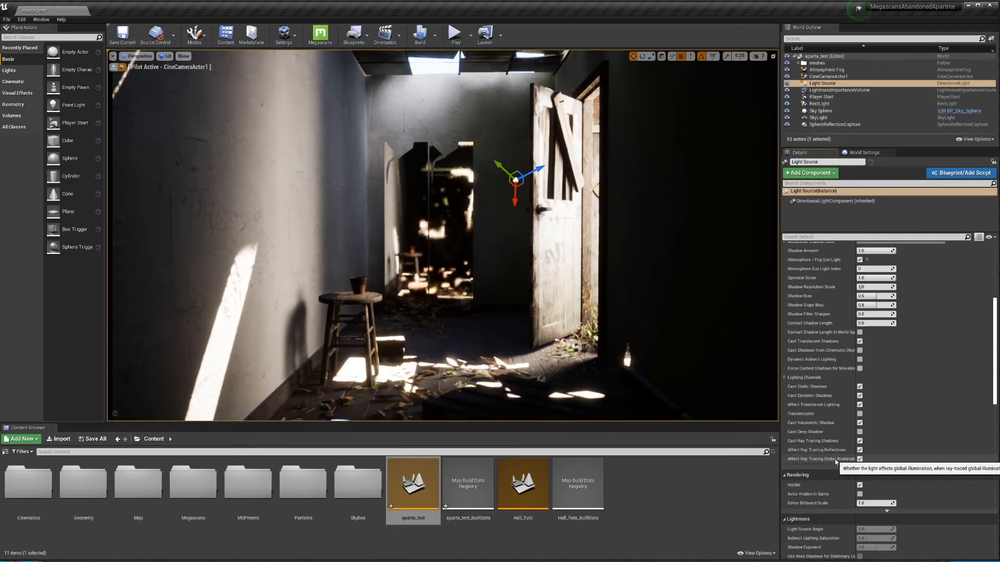
{"action": "left_click", "coordinate": [860, 459]}
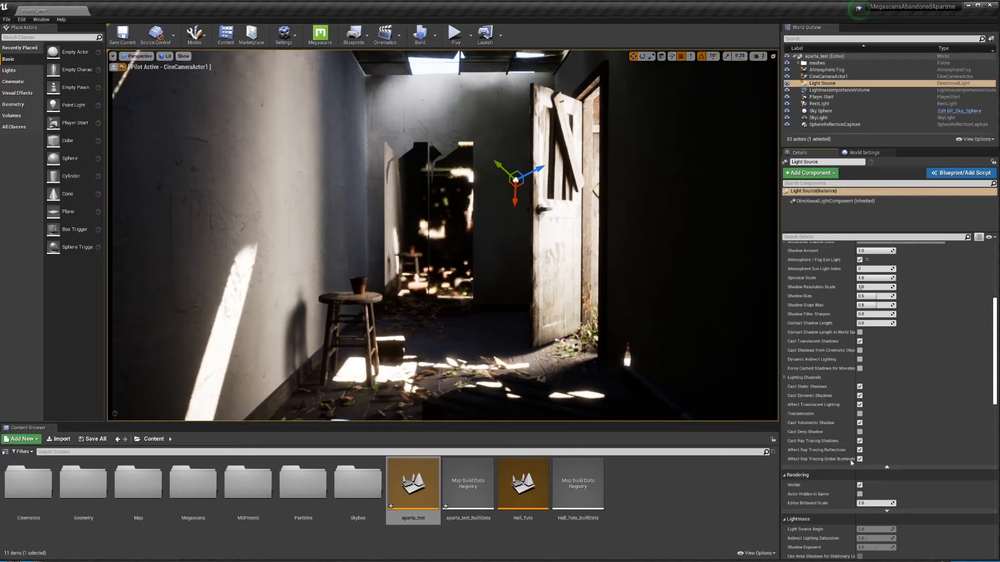
{"action": "left_click", "coordinate": [860, 441]}
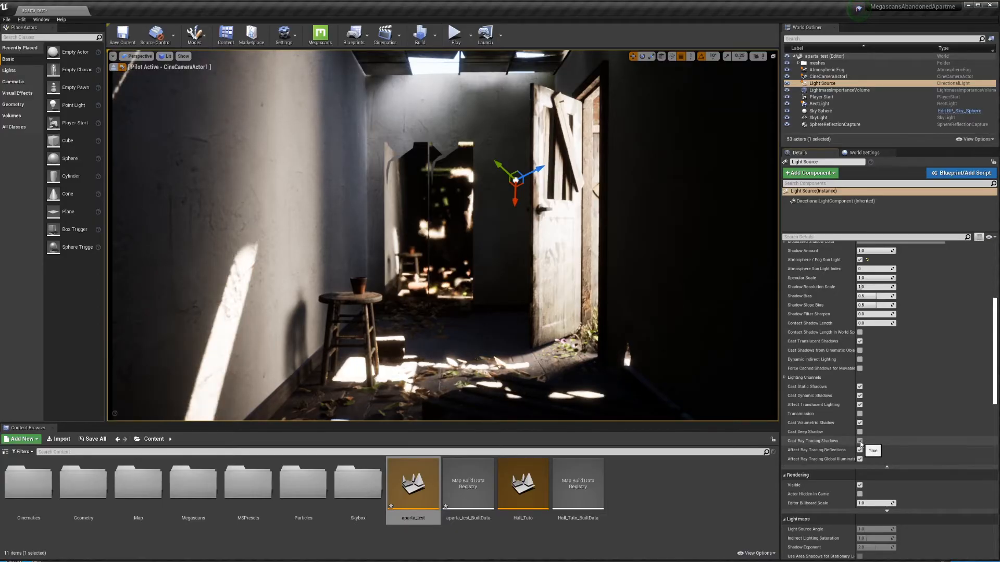
{"action": "left_click", "coordinate": [860, 441]}
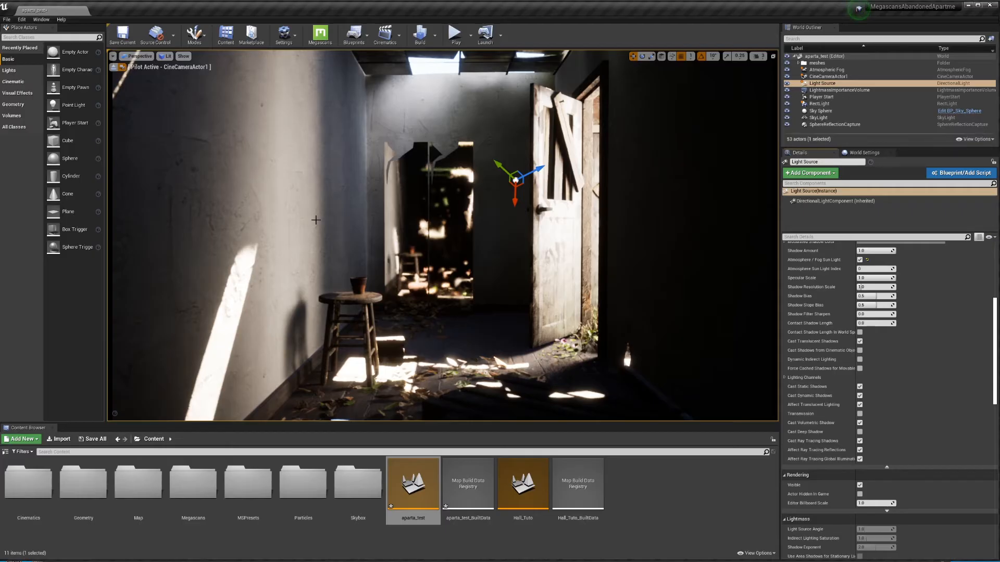
Toggle Affect Ray Tracing Reflections on the Light Source repeatedly to compare the mirror reflection, leaving it enabled.
{"action": "left_click", "coordinate": [860, 450]}
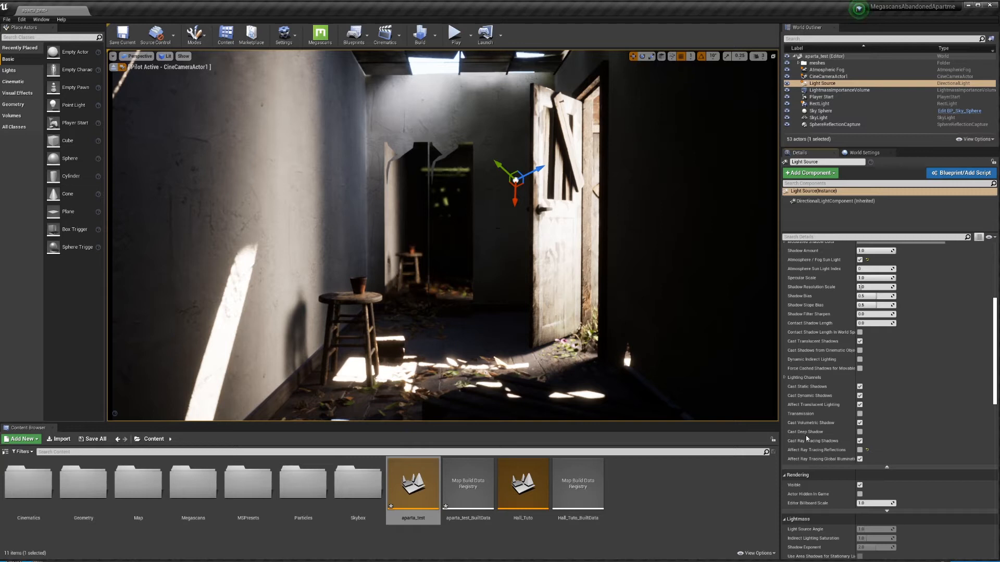
{"action": "left_click", "coordinate": [859, 451]}
{"action": "left_click", "coordinate": [859, 451]}
{"action": "left_click", "coordinate": [859, 451]}
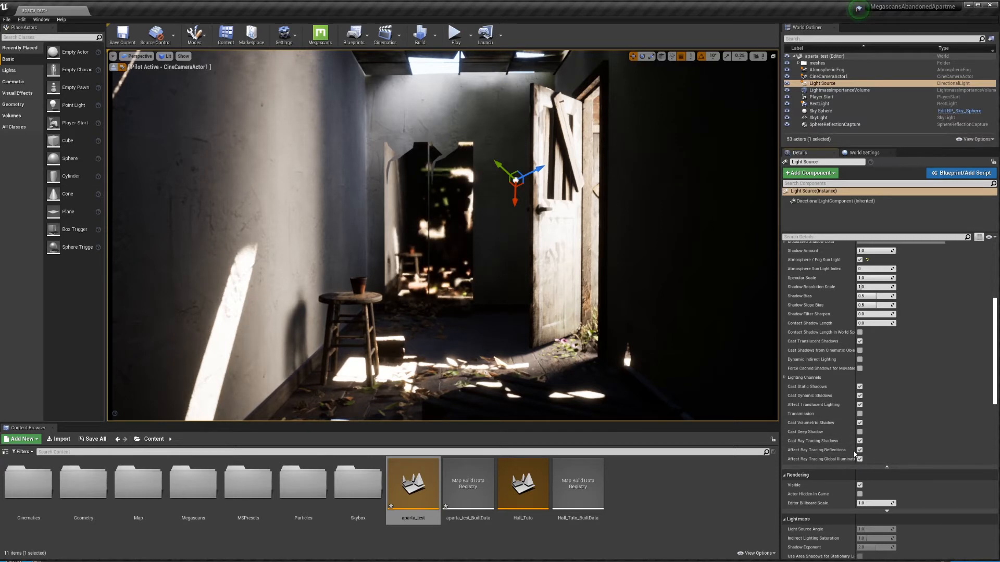
{"action": "left_click", "coordinate": [859, 451]}
{"action": "left_click", "coordinate": [859, 451]}
{"action": "left_click", "coordinate": [860, 451]}
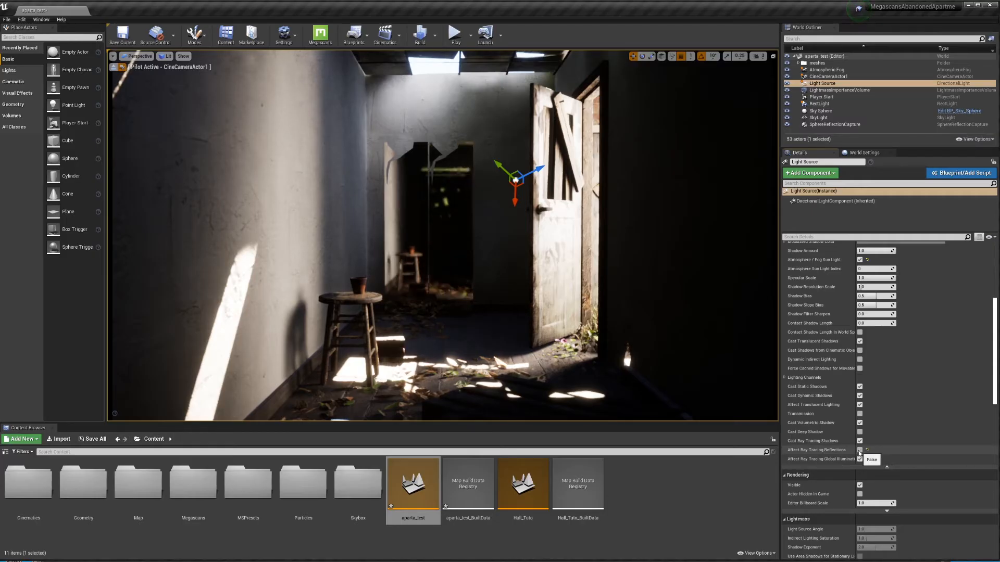
{"action": "left_click", "coordinate": [859, 451]}
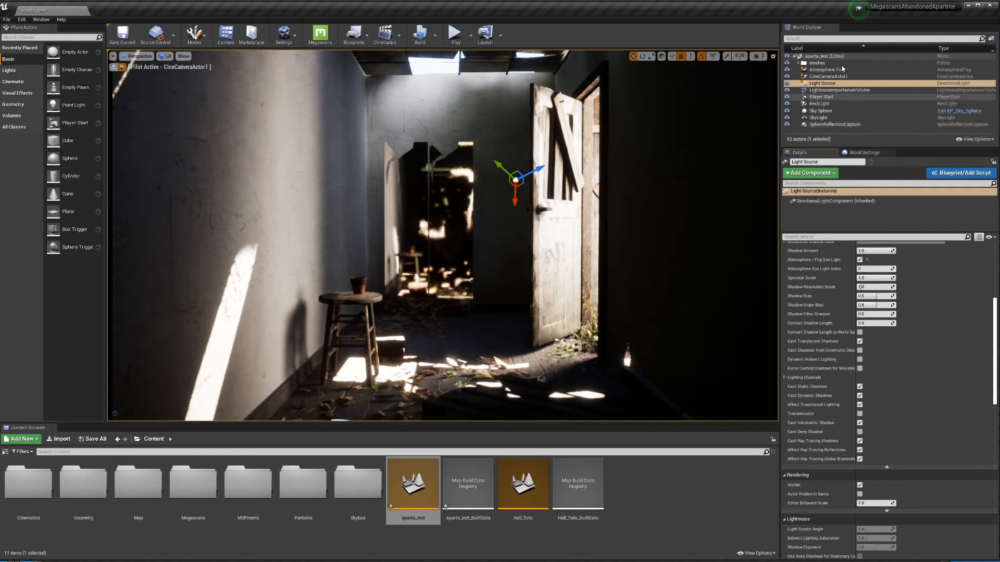
Toggle Cast Ray Tracing Shadows on the RectLight off and on to compare the shadows, leaving it enabled.
{"action": "left_click", "coordinate": [820, 104]}
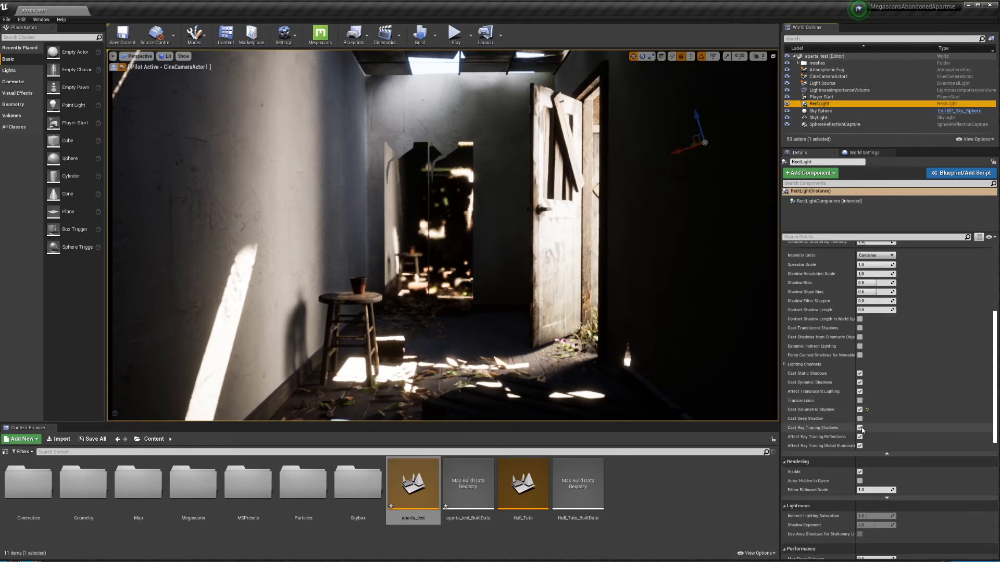
{"action": "left_click", "coordinate": [859, 427]}
{"action": "left_click", "coordinate": [859, 427]}
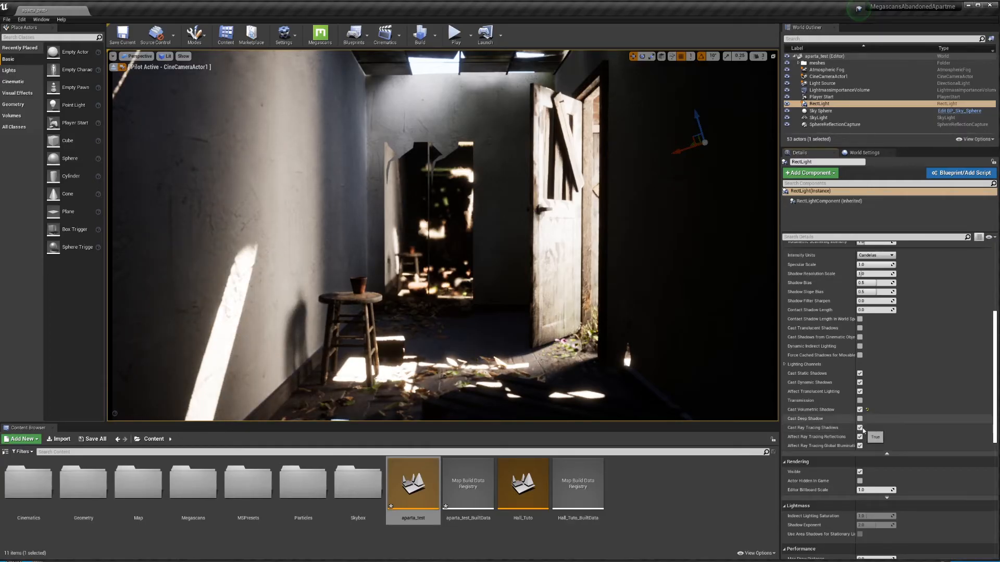
{"action": "left_click", "coordinate": [860, 428]}
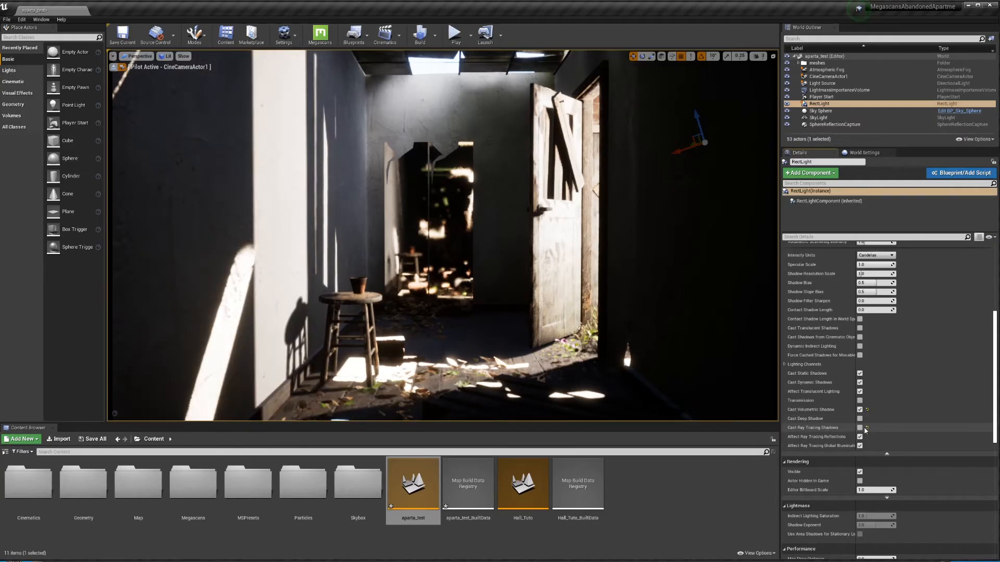
{"action": "left_click", "coordinate": [860, 428]}
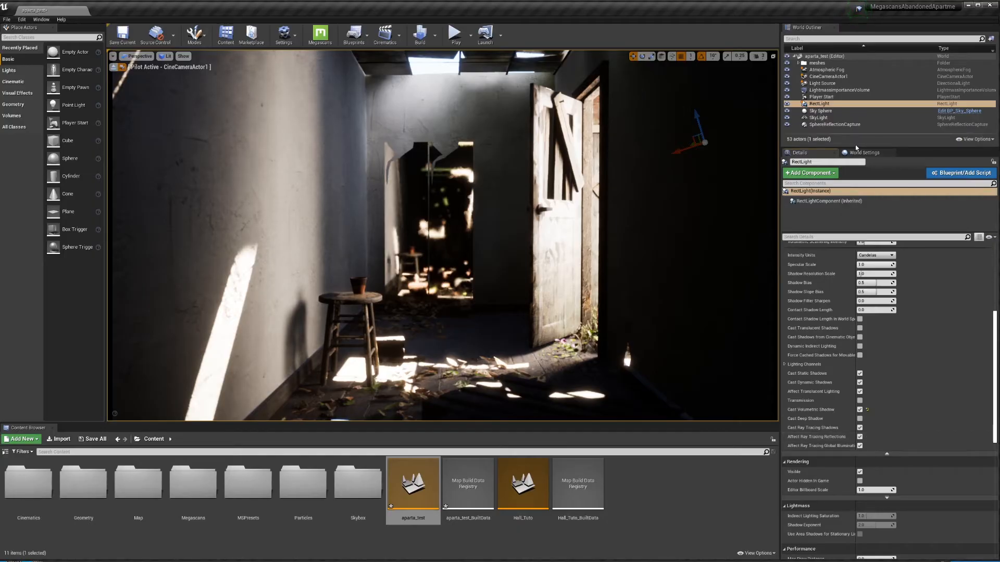
Toggle Ray Tracing Ambient Occlusion in CineCameraActor1's post process settings to compare the shading, leave it enabled, and open its Samples Per Pixel value.
{"action": "left_click", "coordinate": [844, 77]}
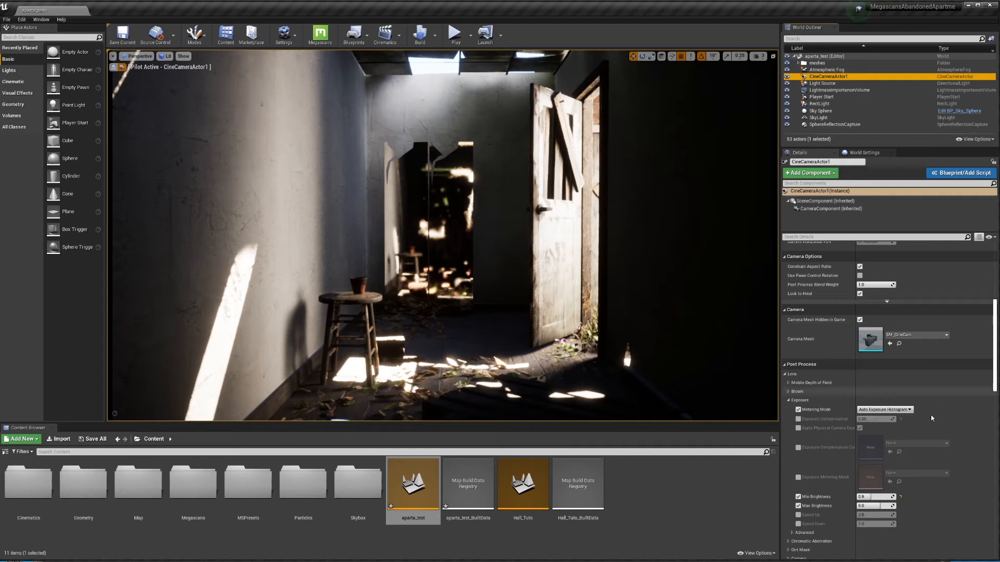
{"action": "scroll", "coordinate": [941, 411], "scroll_direction": "down", "scroll_amount": 3}
{"action": "scroll", "coordinate": [943, 409], "scroll_direction": "down", "scroll_amount": 10}
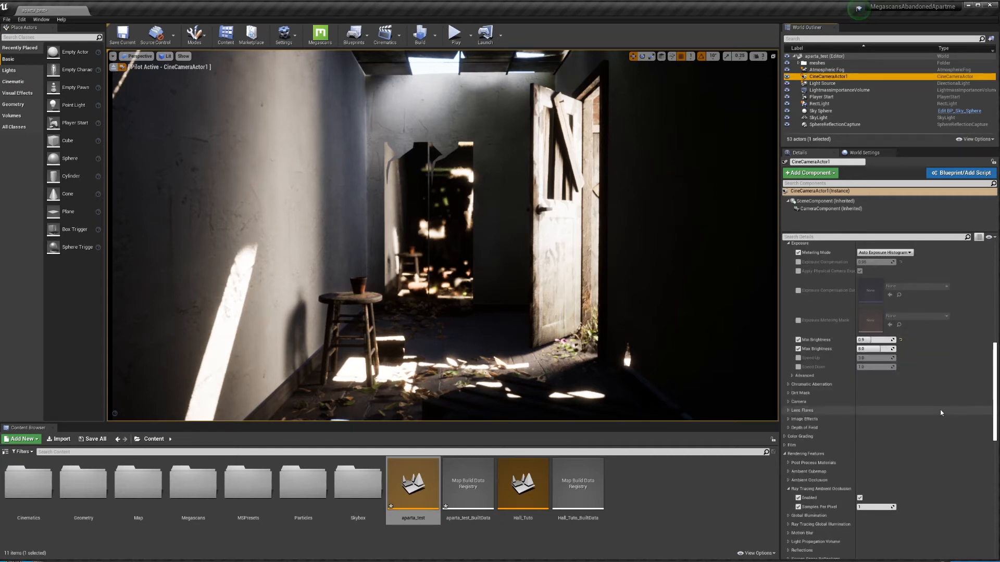
{"action": "scroll", "coordinate": [936, 410], "scroll_direction": "down", "scroll_amount": 1}
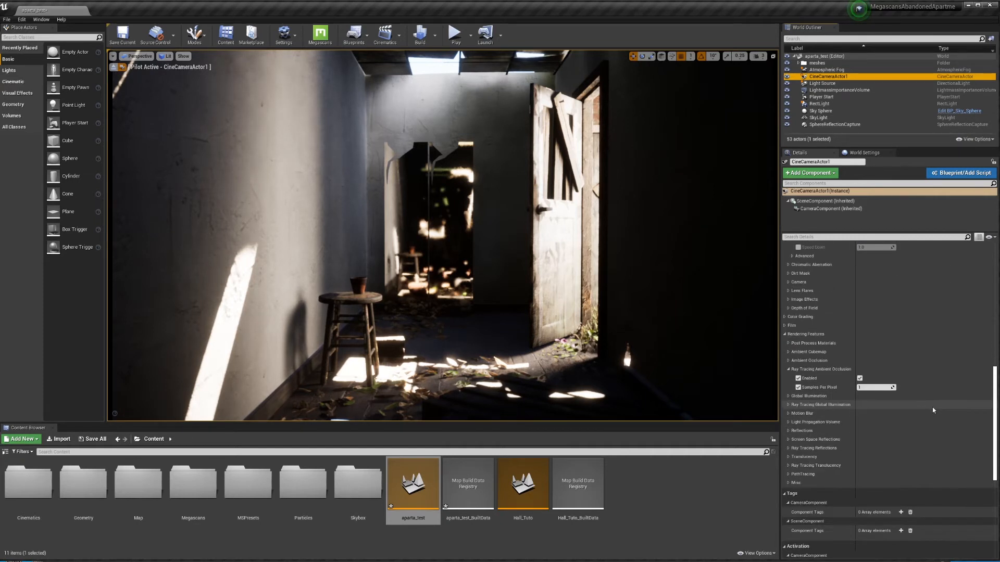
{"action": "left_click", "coordinate": [860, 380]}
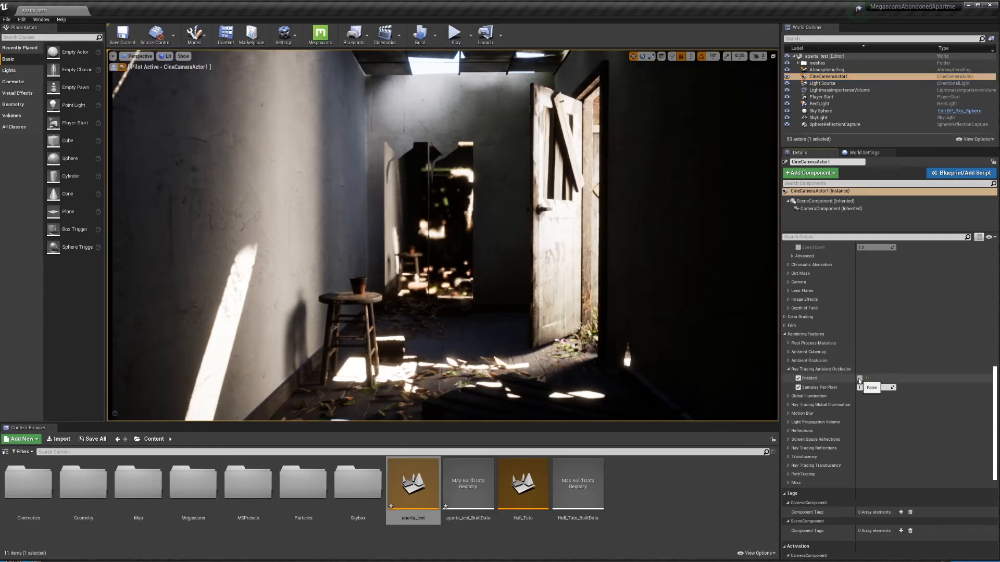
{"action": "left_click", "coordinate": [859, 379]}
{"action": "left_click", "coordinate": [860, 379]}
{"action": "left_click", "coordinate": [860, 379]}
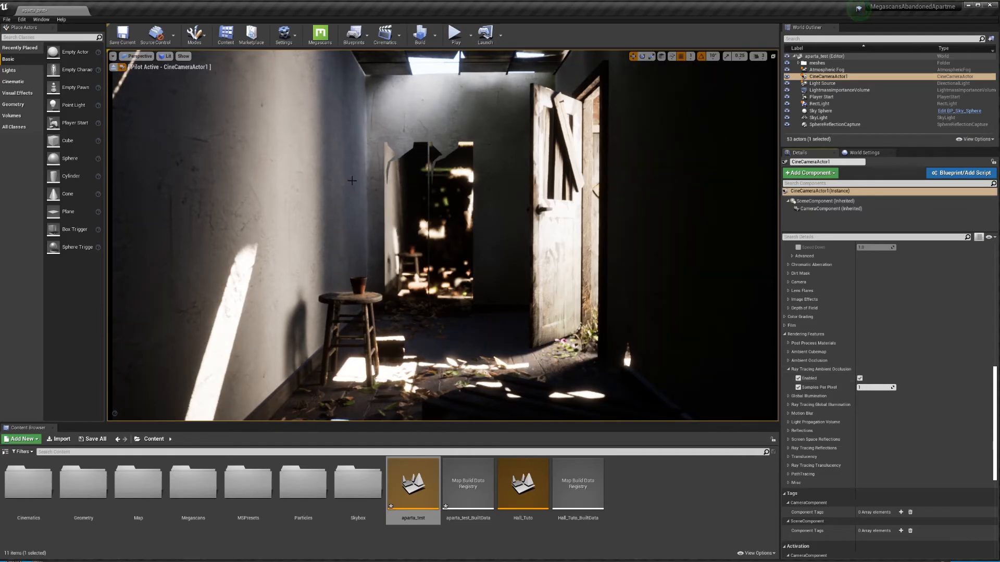
{"action": "left_click", "coordinate": [859, 379]}
{"action": "left_click", "coordinate": [860, 379]}
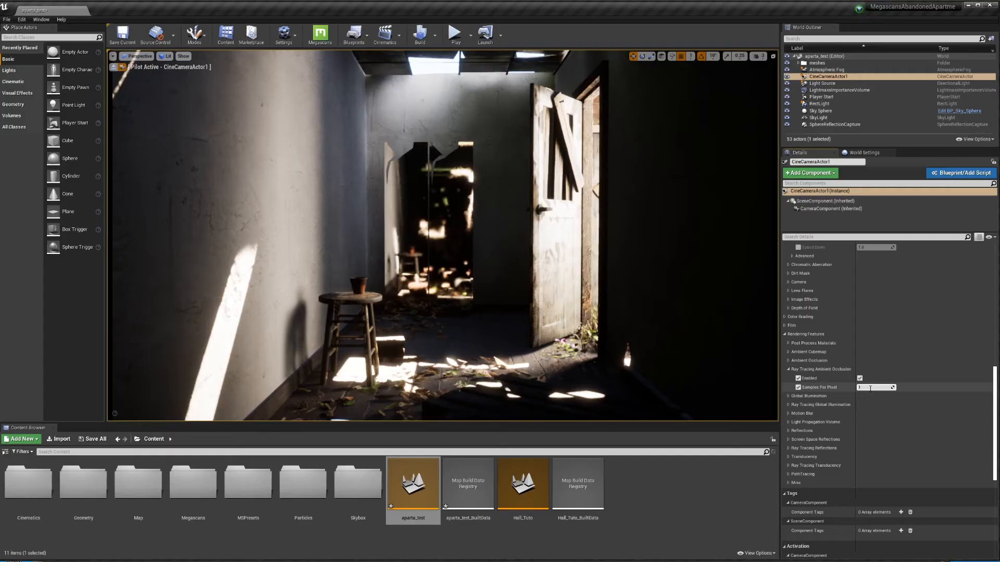
{"action": "key", "text": "Return"}
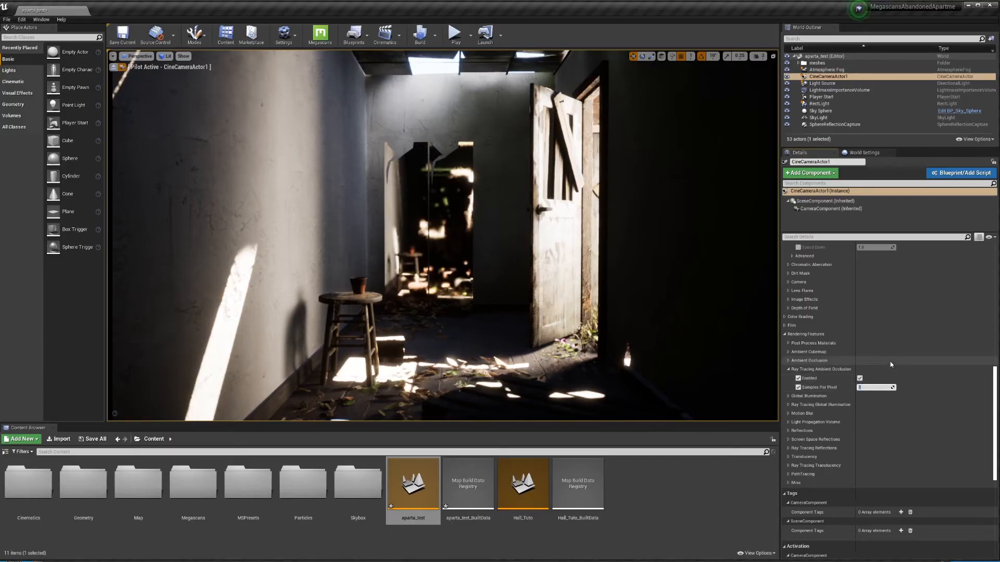
Set the Ray Tracing Ambient Occlusion samples per pixel to 8 and the Ray Tracing Global Illumination type to Final Gather.
{"action": "type", "text": "8"}
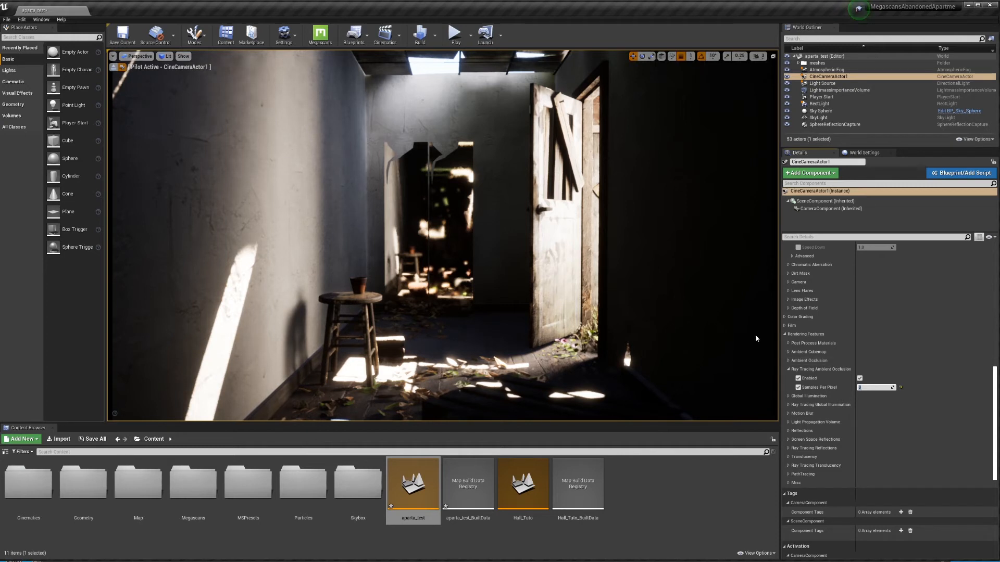
{"action": "left_click", "coordinate": [789, 406]}
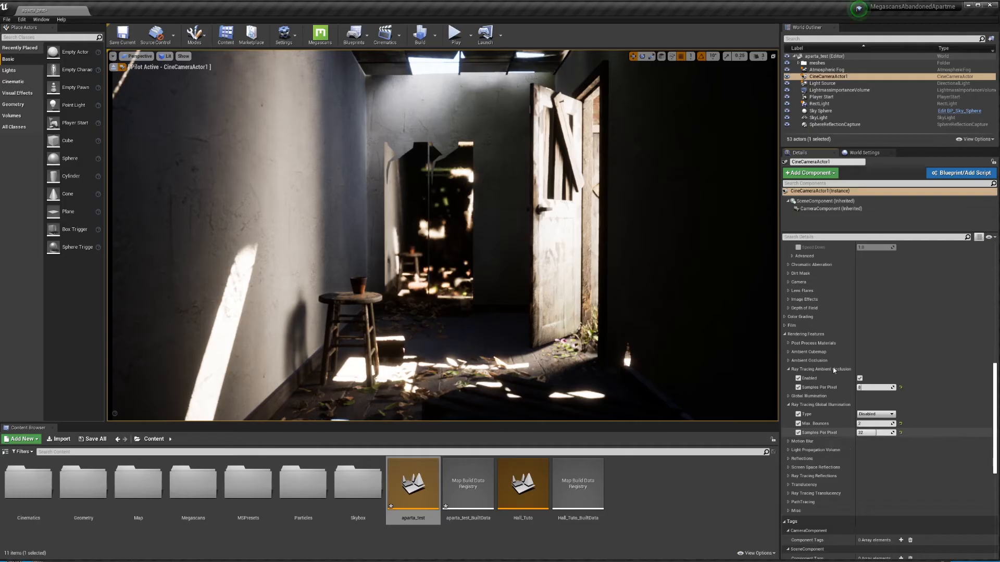
{"action": "left_click", "coordinate": [862, 415]}
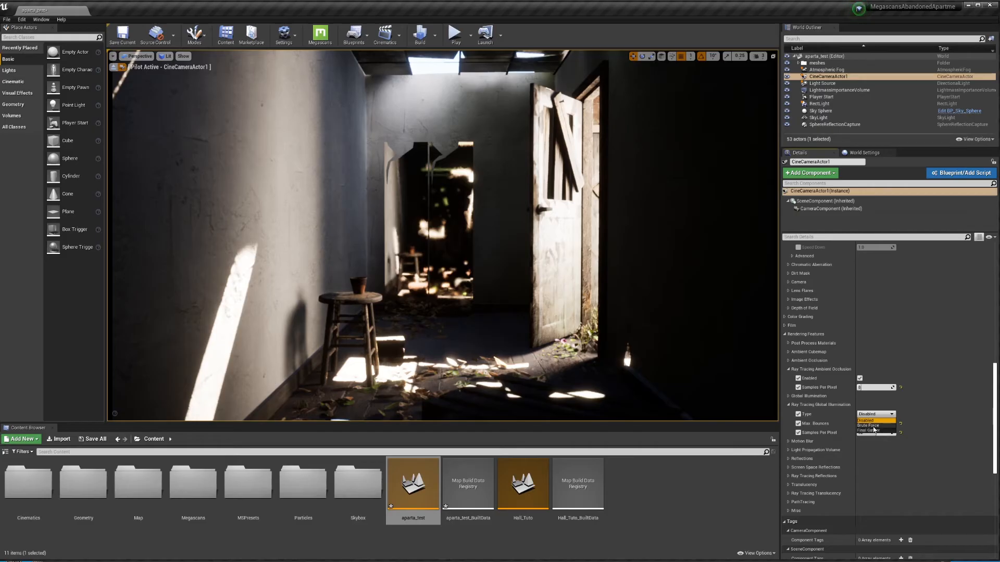
{"action": "left_click", "coordinate": [994, 413]}
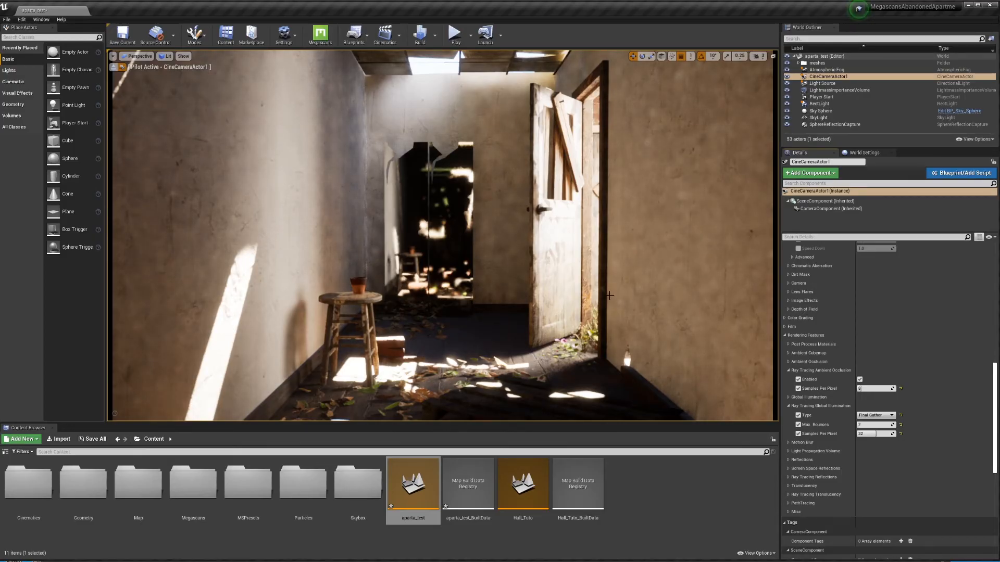
Compare Ray Tracing Global Illumination at 128 and 64 samples per pixel, and set its type back to Disabled.
{"action": "left_click", "coordinate": [876, 433]}
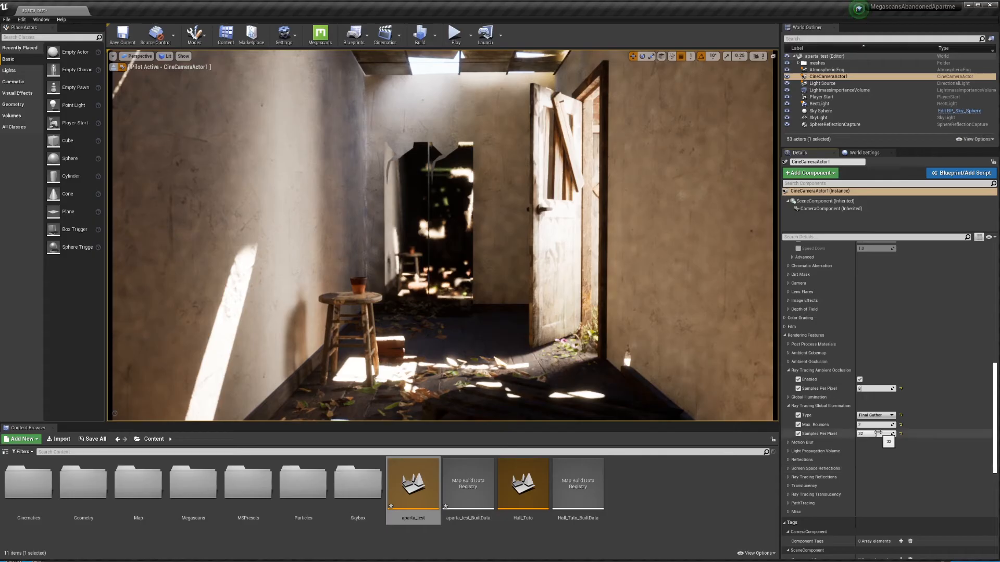
{"action": "type", "text": "1"}
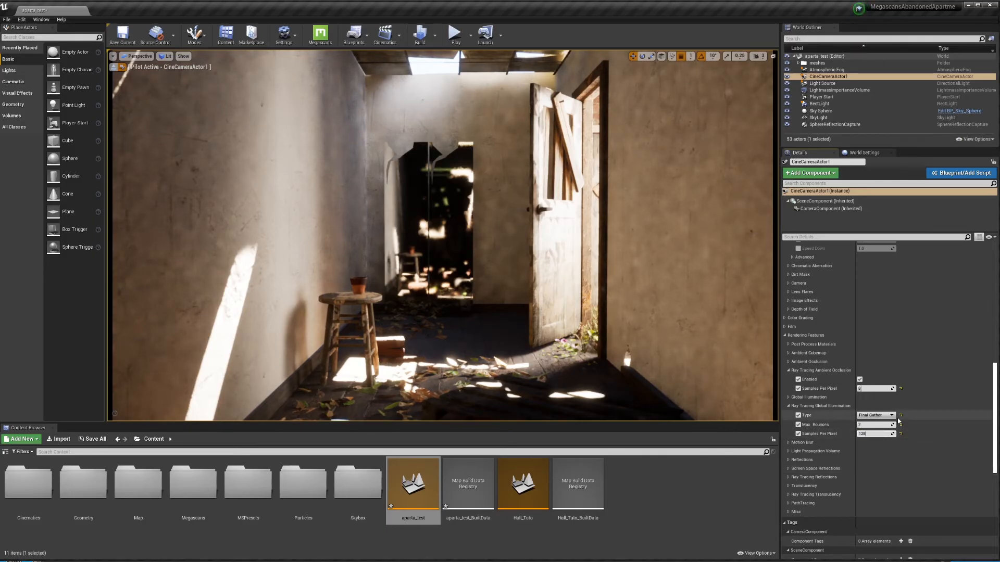
{"action": "type", "text": "28"}
{"action": "key", "text": "Return"}
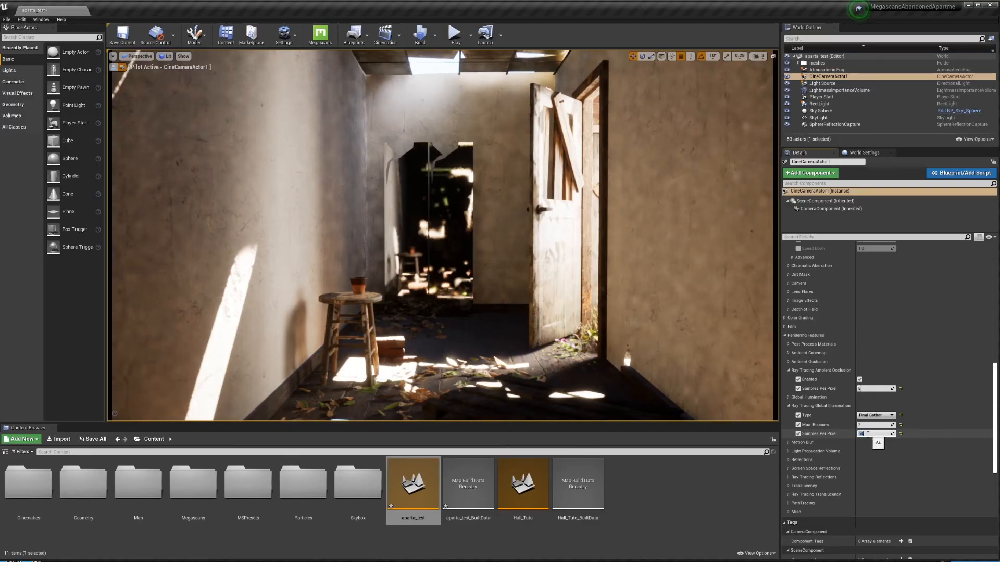
{"action": "left_click", "coordinate": [867, 434]}
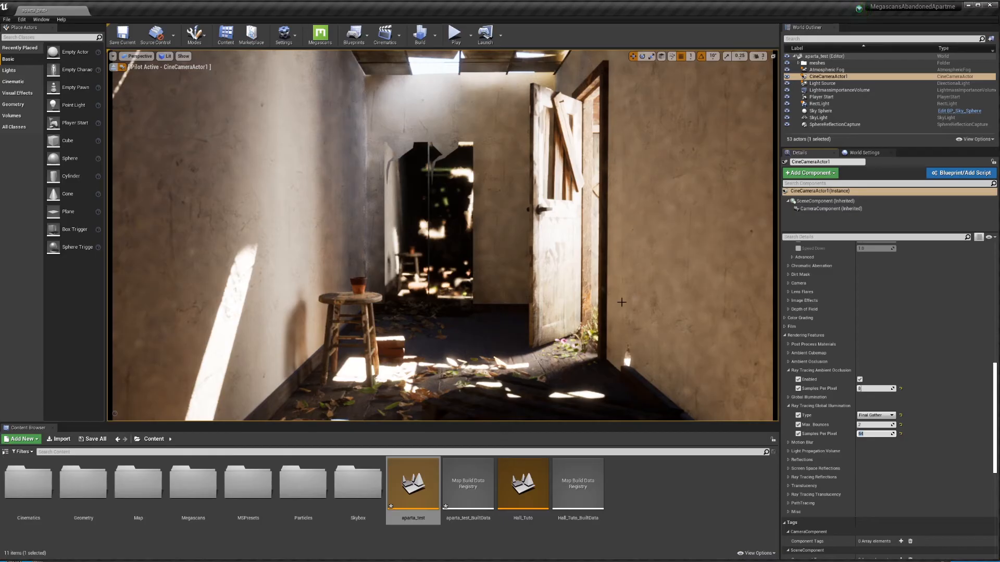
{"action": "left_click", "coordinate": [860, 415]}
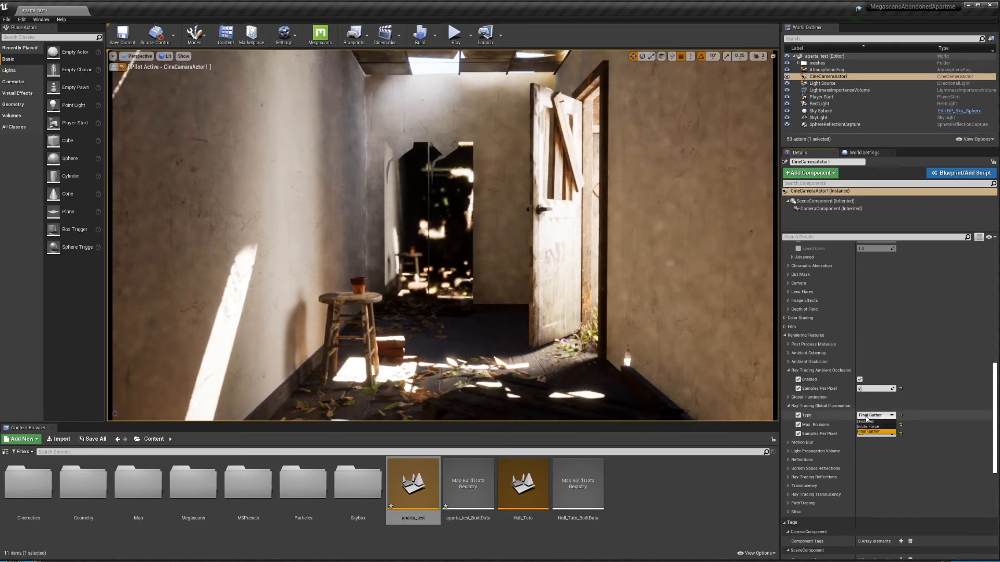
{"action": "left_click", "coordinate": [864, 423]}
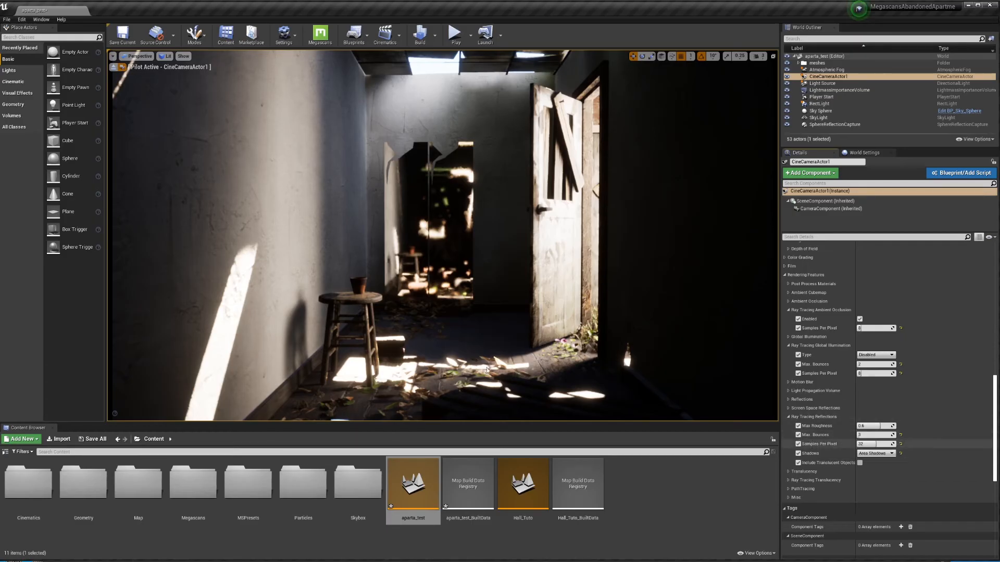
Toggle the Ray Tracing Reflections Shadows override off and on, try Hard Shadows, and restore Area Shadows.
{"action": "left_click", "coordinate": [798, 453]}
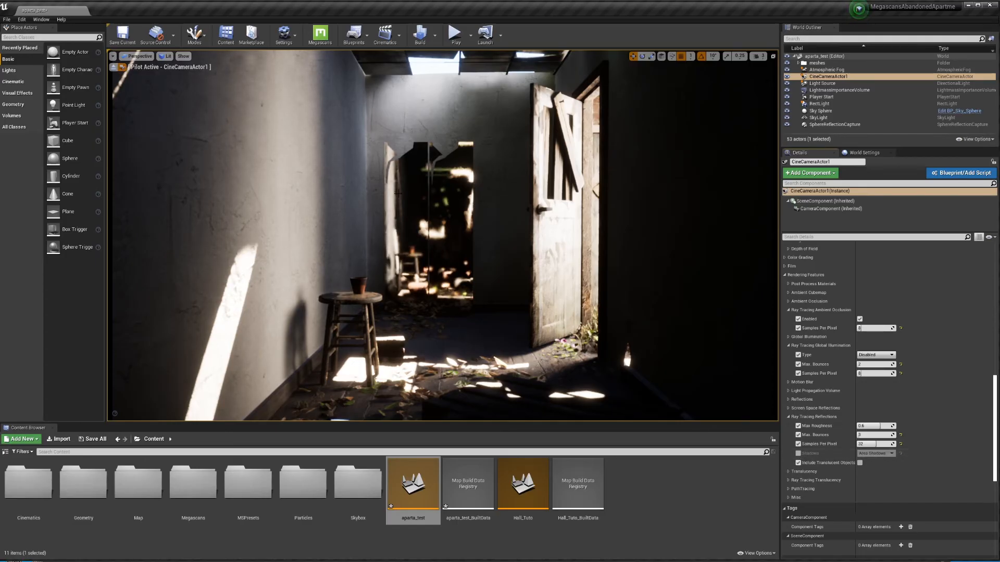
{"action": "left_click", "coordinate": [800, 455]}
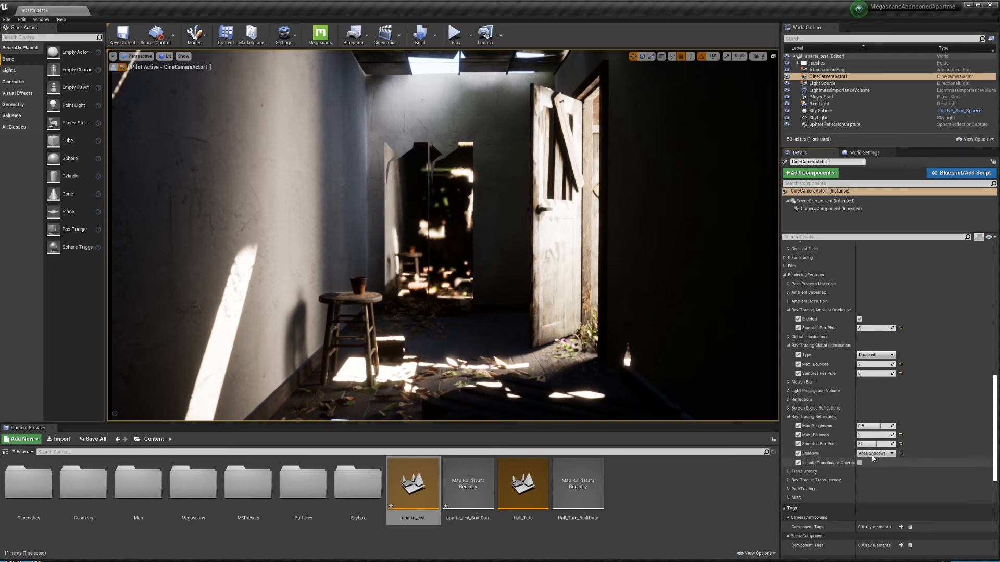
{"action": "left_click", "coordinate": [872, 453]}
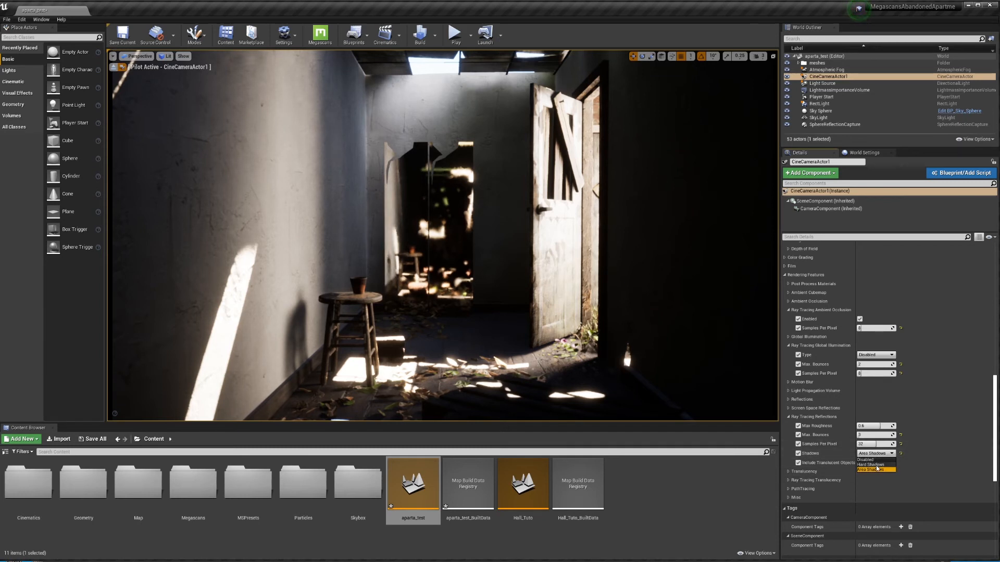
{"action": "left_click", "coordinate": [876, 465]}
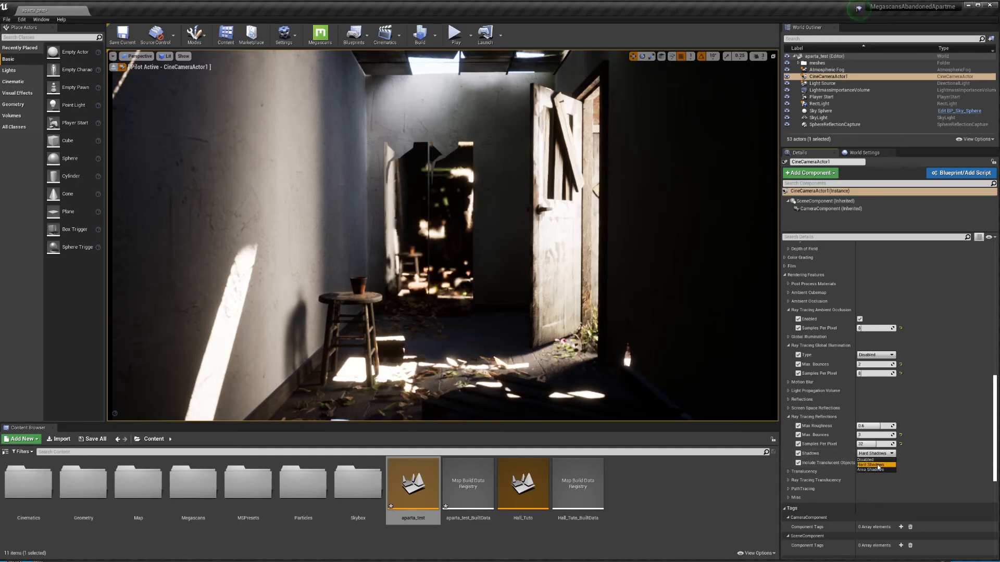
{"action": "key", "text": "ctrl+z"}
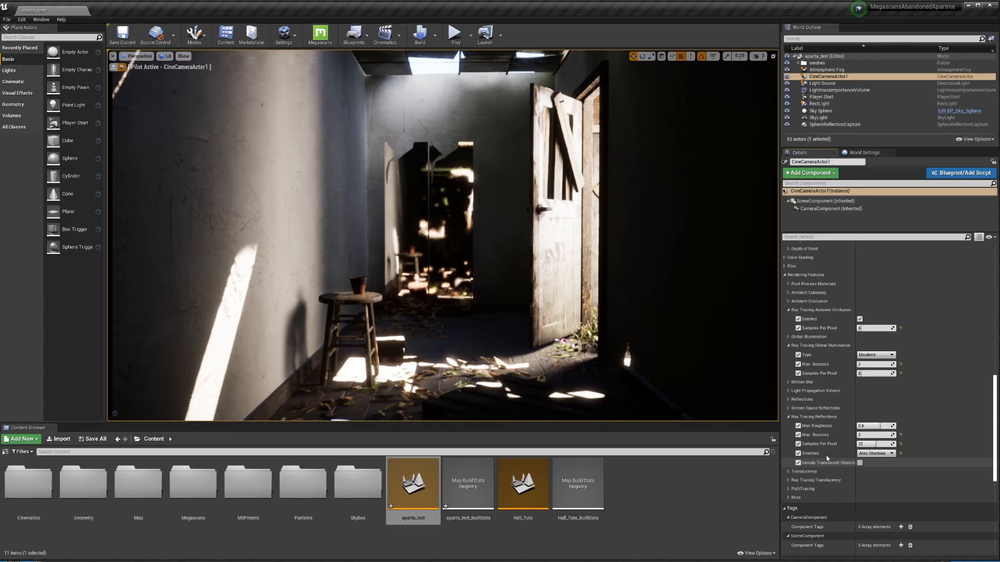
Try 16 and 64 samples per pixel for Ray Tracing Reflections to compare the mirror's quality.
{"action": "left_click", "coordinate": [865, 445]}
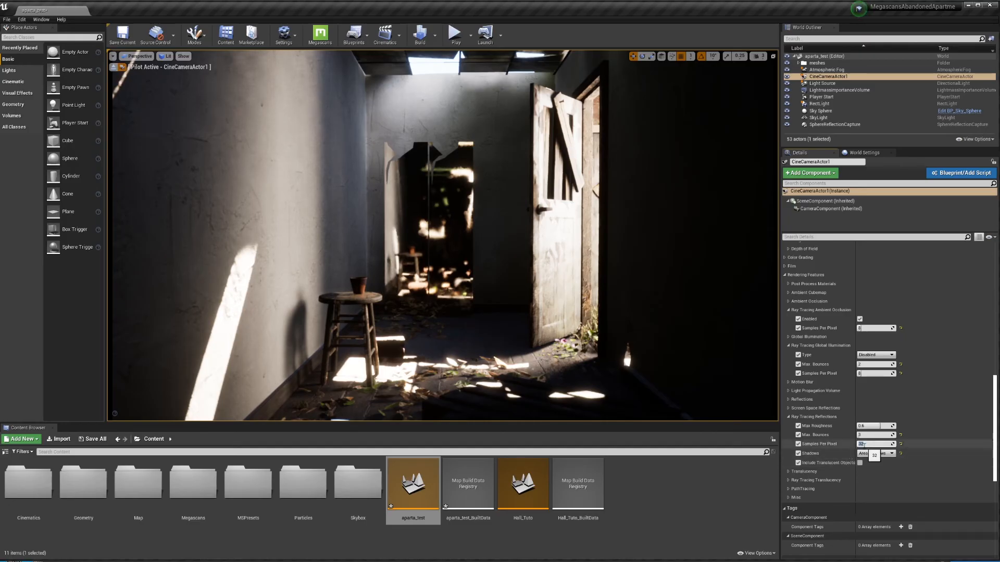
{"action": "type", "text": "16"}
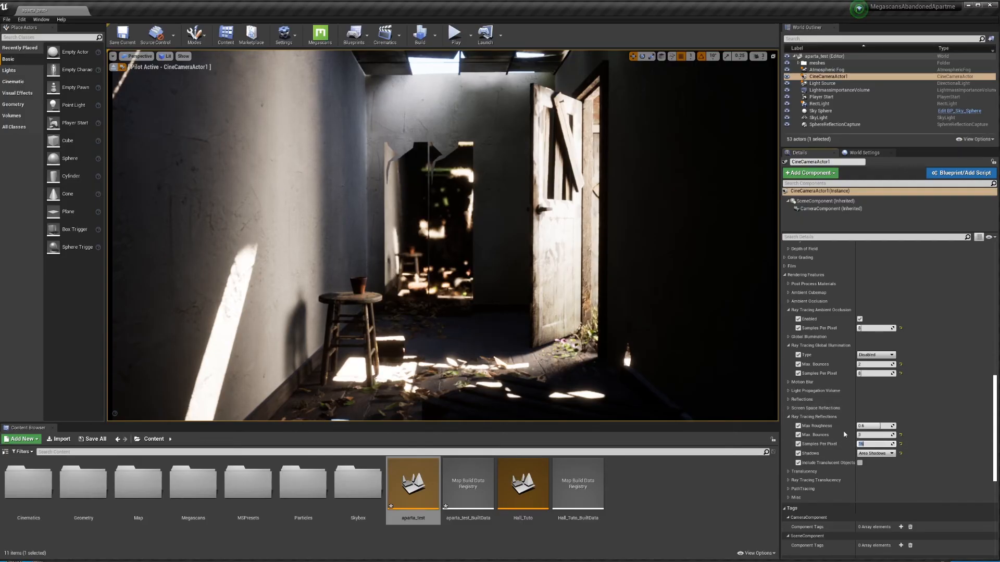
{"action": "left_click", "coordinate": [873, 443]}
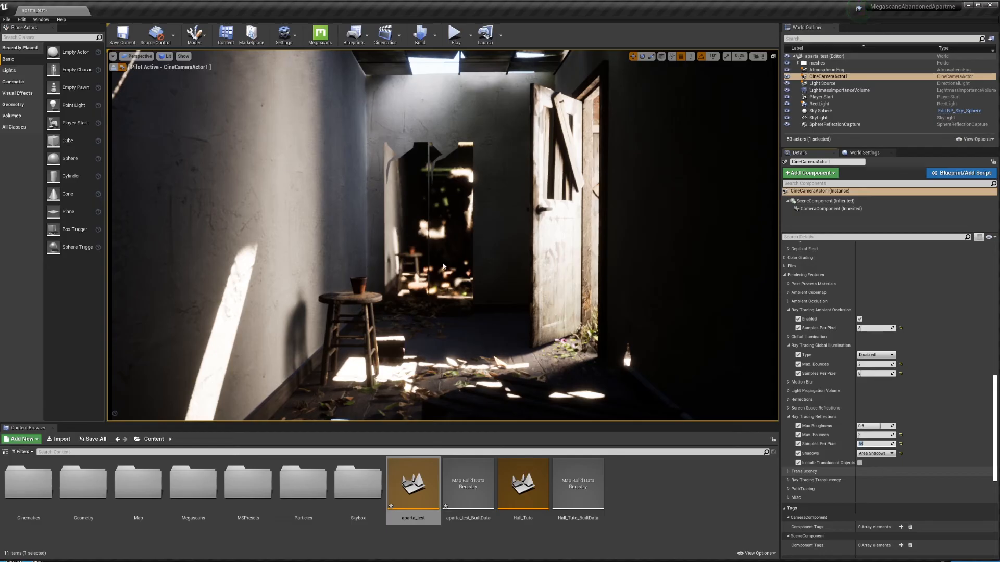
Set the Ray Tracing Reflections Max. Bounces to 2 and Samples Per Pixel to 16.
{"action": "left_click", "coordinate": [901, 435]}
{"action": "left_click", "coordinate": [880, 435]}
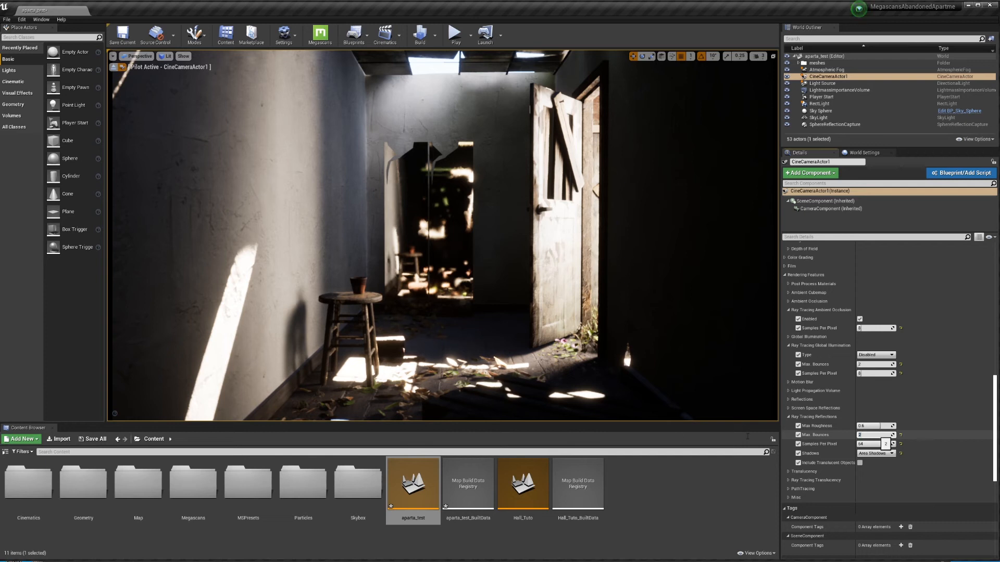
{"action": "key", "text": "Return"}
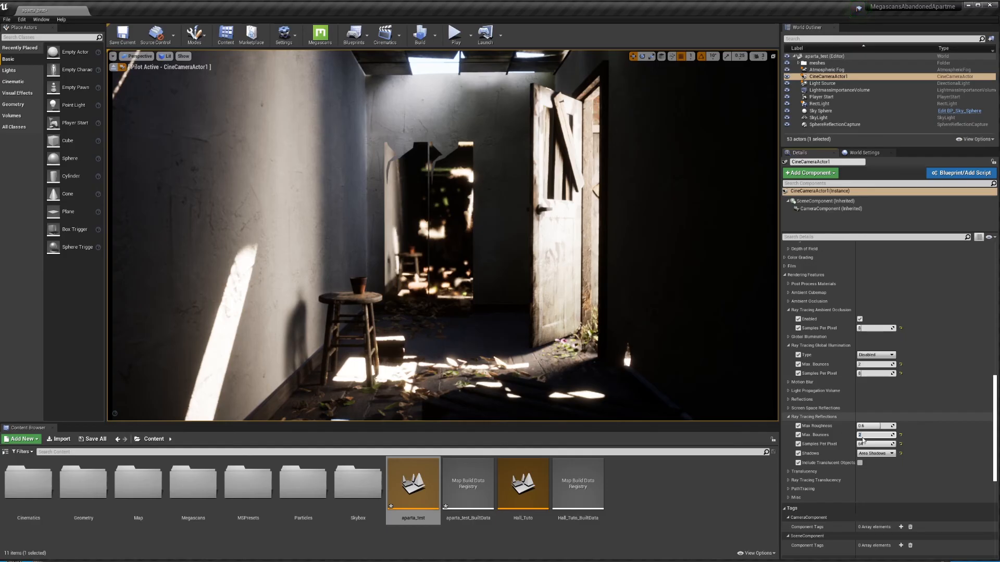
{"action": "key", "text": "Tab"}
{"action": "type", "text": "16"}
{"action": "key", "text": "Return"}
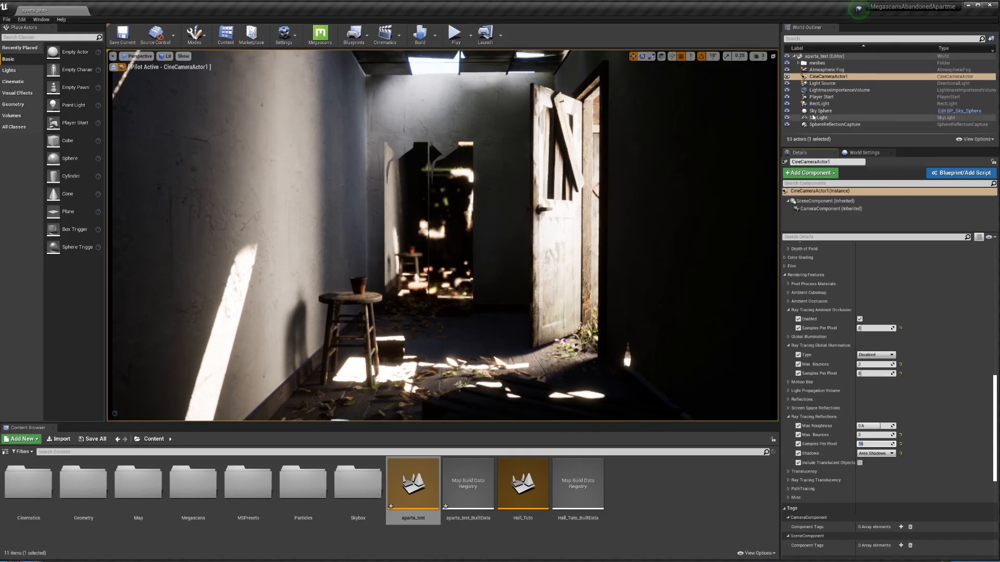
Hide and reshow the RectLight to compare its lighting, and set its ray tracing Samples Per Pixel to 32.
{"action": "left_click", "coordinate": [788, 104]}
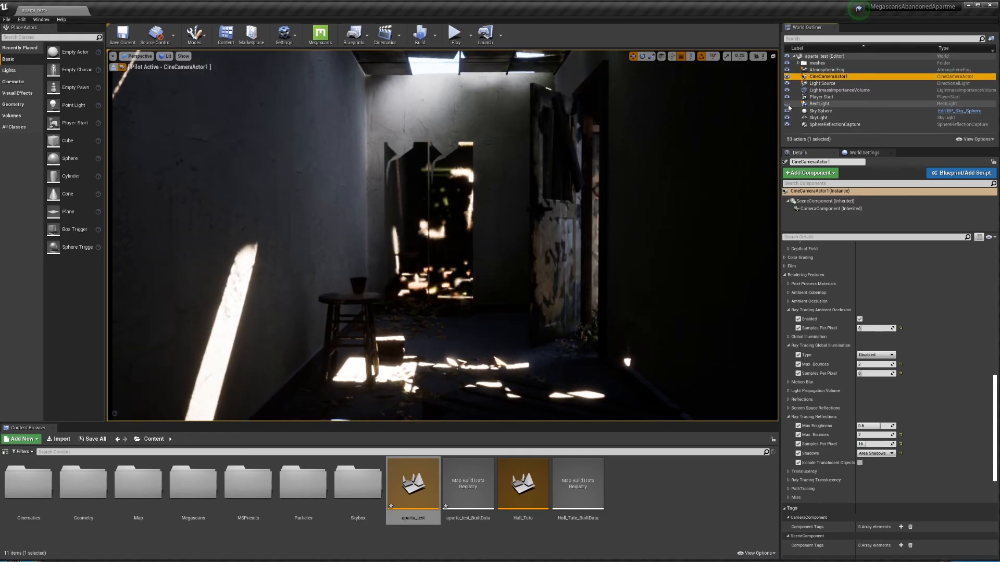
{"action": "left_click", "coordinate": [788, 104]}
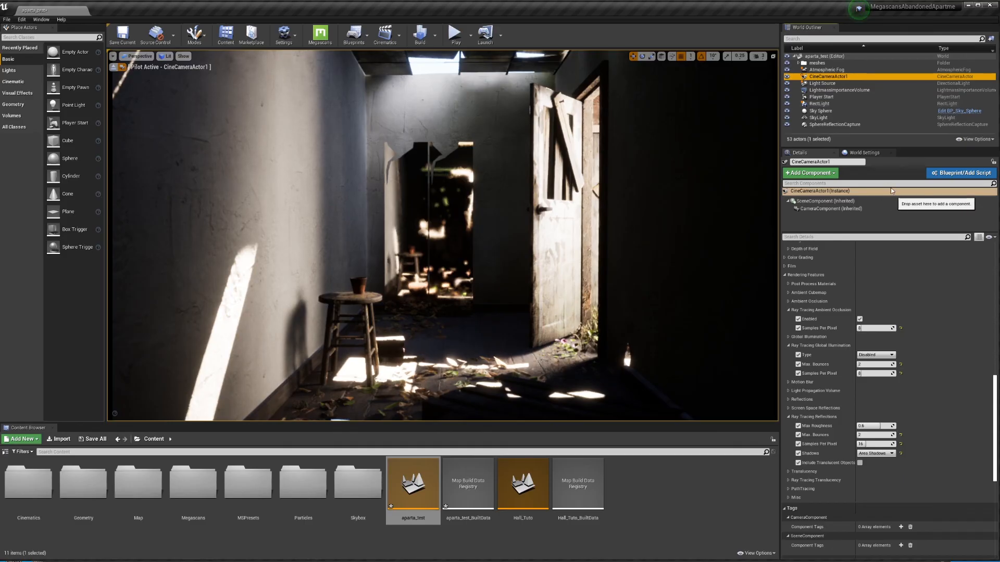
{"action": "left_click", "coordinate": [820, 104]}
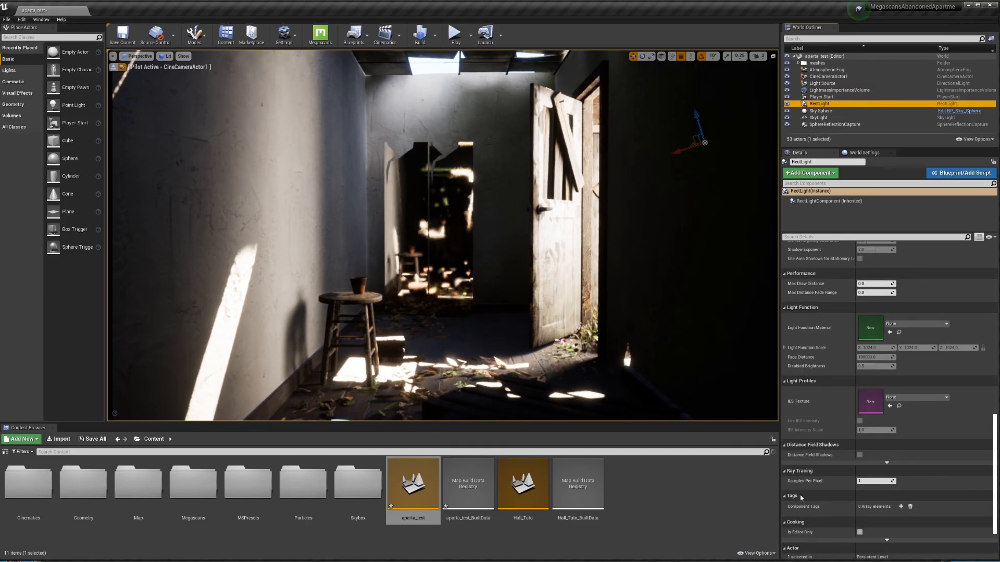
{"action": "left_click", "coordinate": [865, 481]}
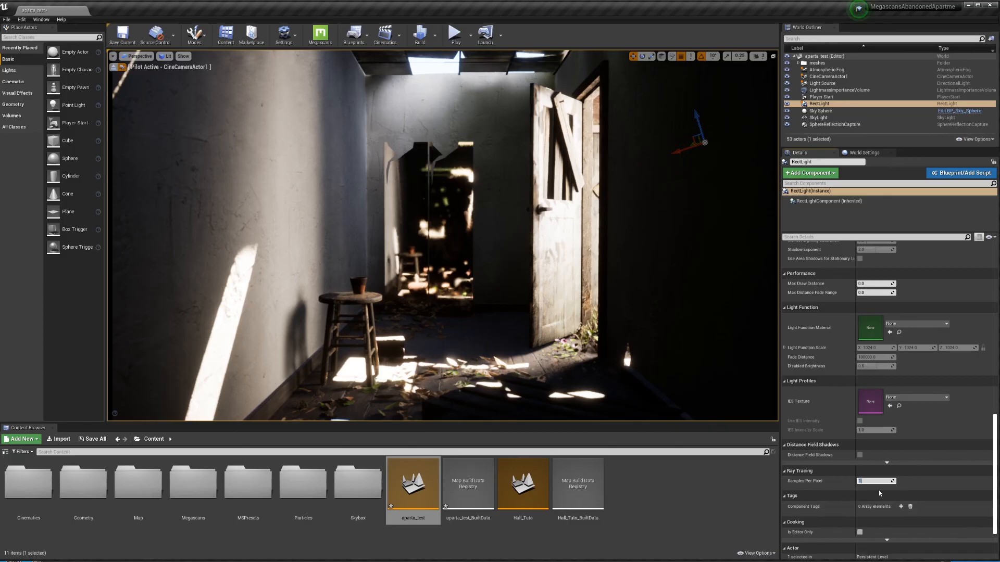
{"action": "type", "text": "32"}
{"action": "key", "text": "Return"}
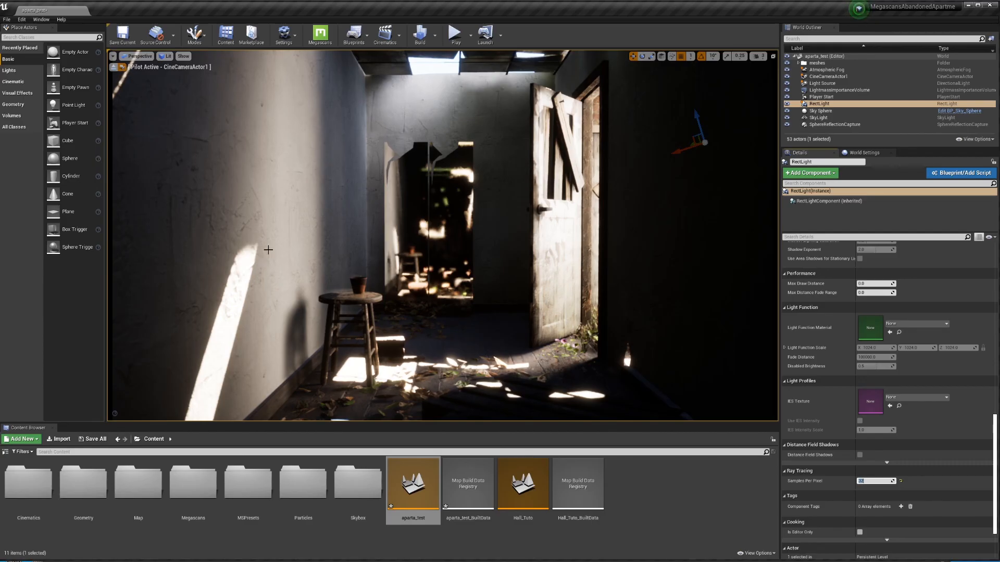
Set the ray tracing Samples Per Pixel of the directional Light Source to 16.
{"action": "left_click", "coordinate": [823, 83]}
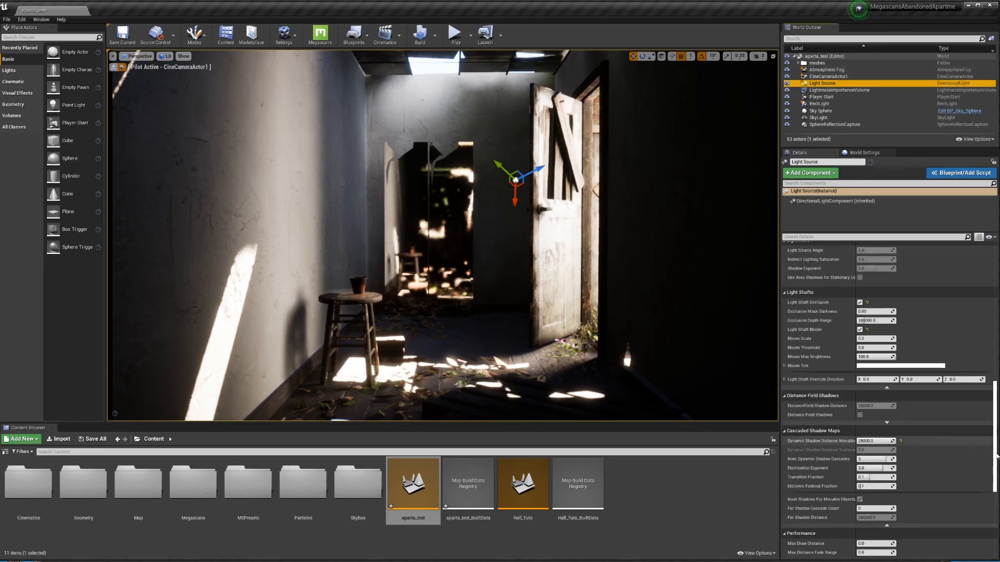
{"action": "scroll", "coordinate": [995, 506], "scroll_direction": "down", "scroll_amount": 5}
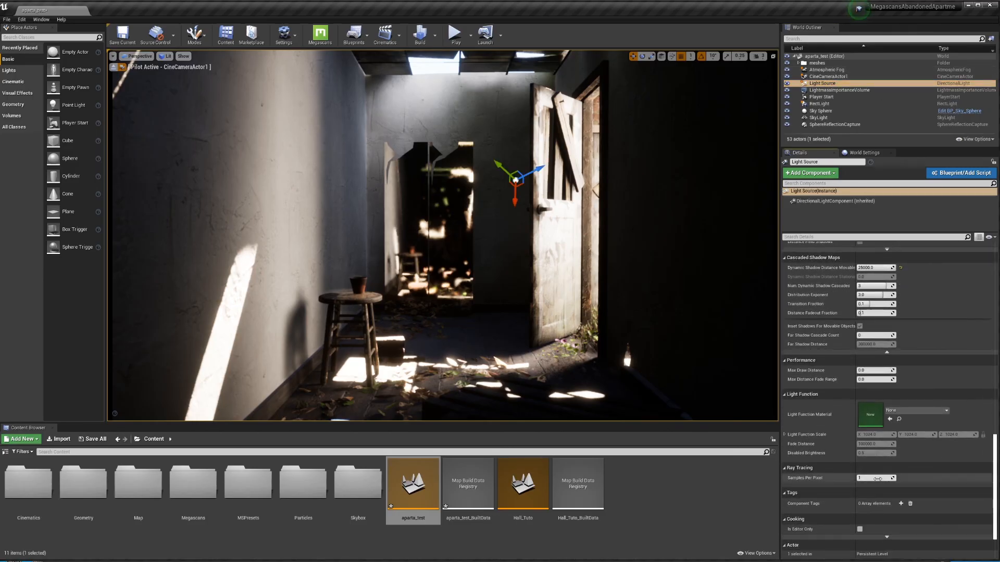
{"action": "left_click", "coordinate": [880, 478]}
{"action": "type", "text": "16"}
{"action": "key", "text": "Return"}
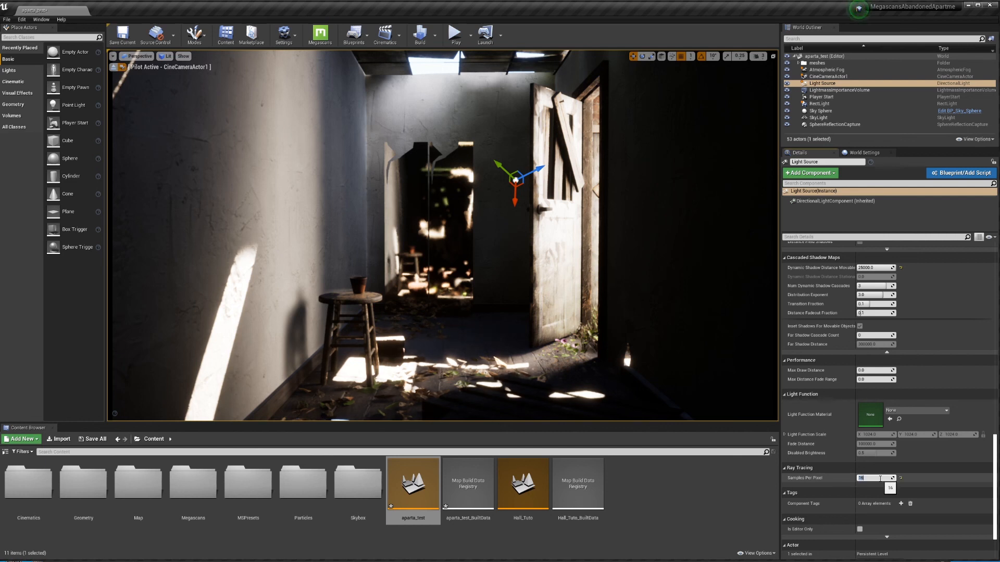
Select the RectLight again to show its light settings.
{"action": "left_click", "coordinate": [819, 104]}
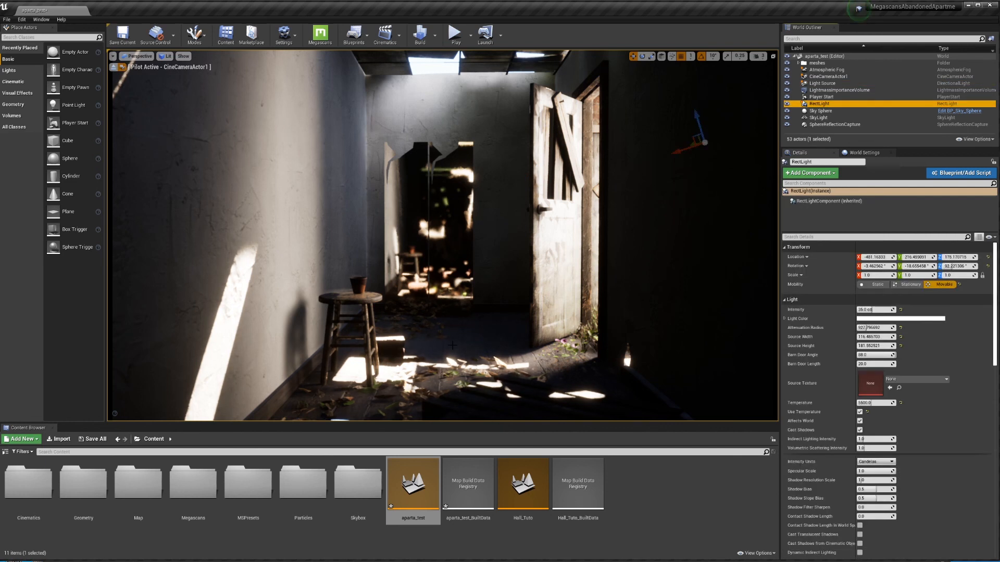